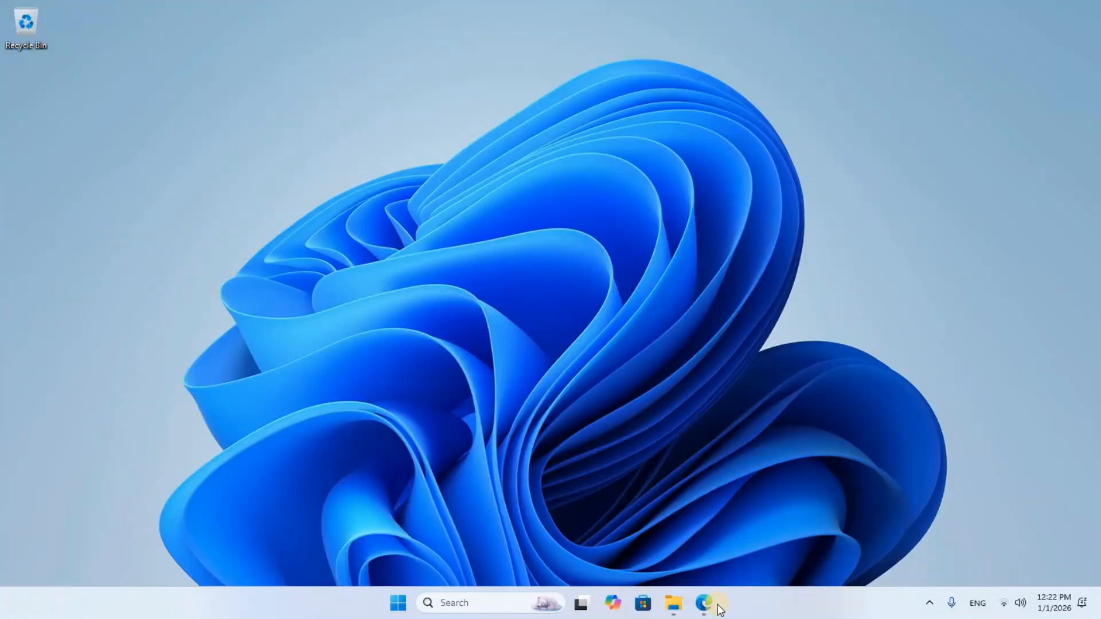
Open Microsoft Edge and search Google for "inkscape download".
{"action": "left_click", "coordinate": [704, 603]}
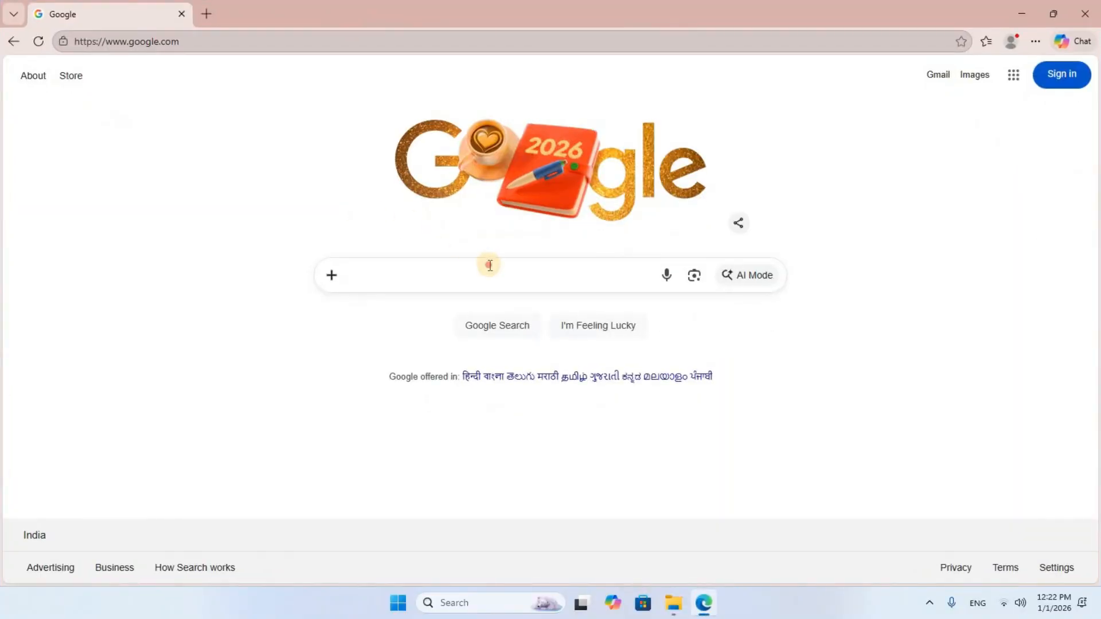
{"action": "left_click", "coordinate": [490, 265]}
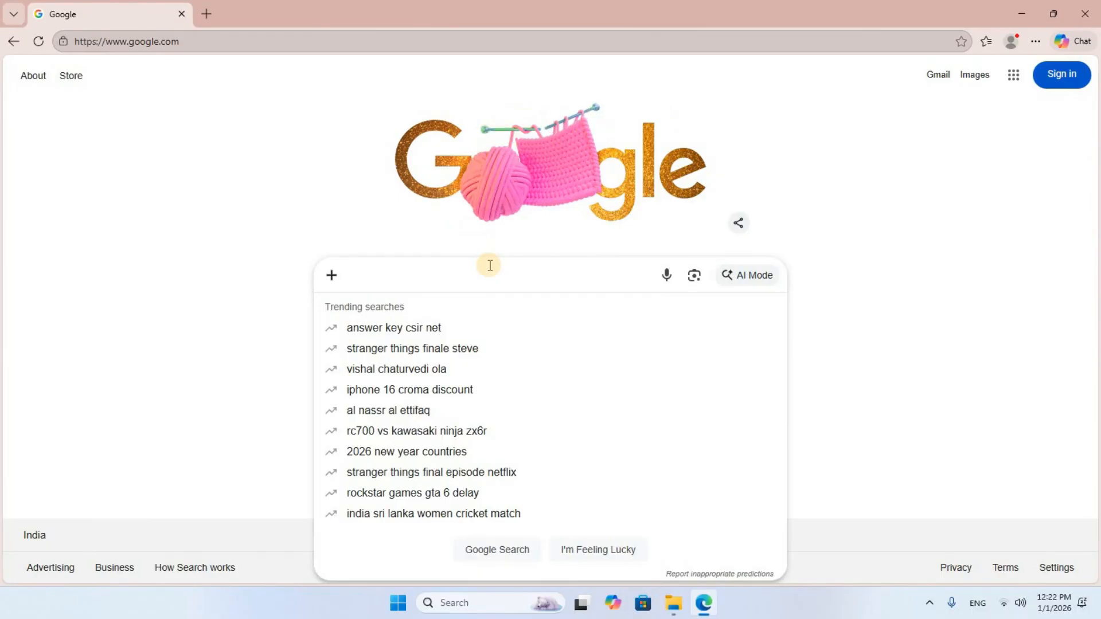
{"action": "type", "text": "inks"}
{"action": "key", "text": "Down"}
{"action": "key", "text": "Down"}
{"action": "key", "text": "Down"}
{"action": "key", "text": "Return"}
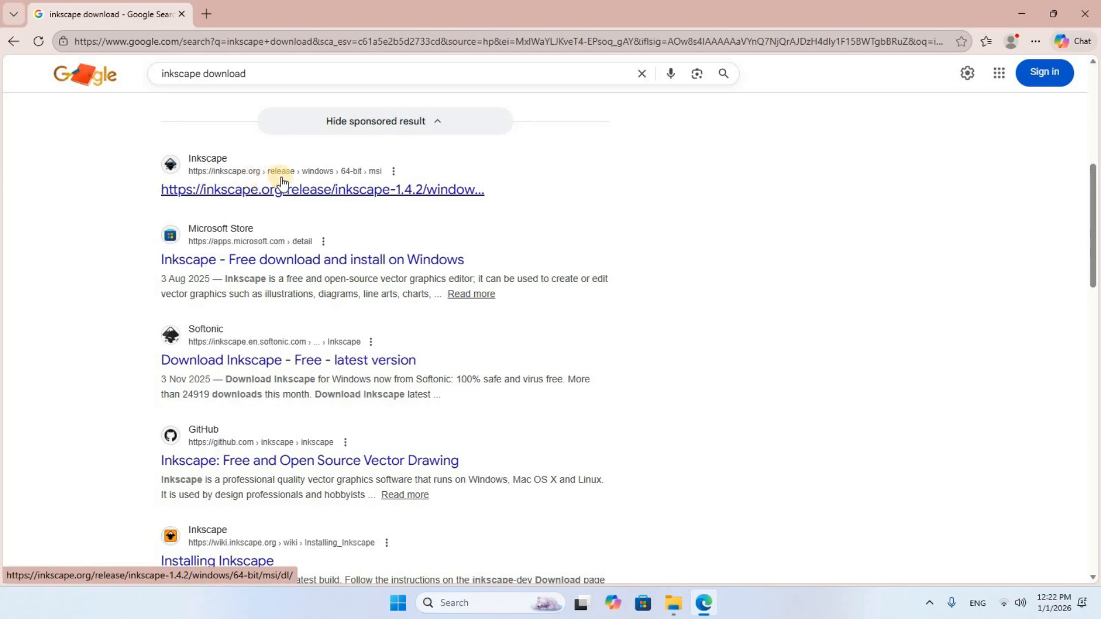
Download the Inkscape 1.4.2 64-bit MSI installer for Windows from inkscape.org and close the browser.
{"action": "left_click", "coordinate": [335, 190]}
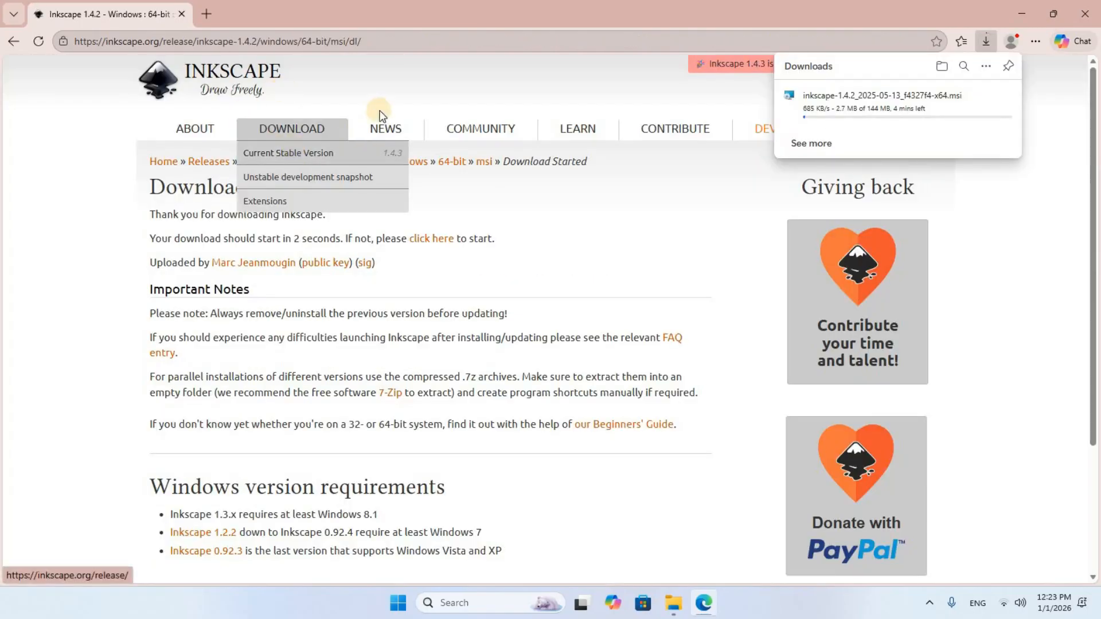
{"action": "mouse_move", "coordinate": [500, 137]}
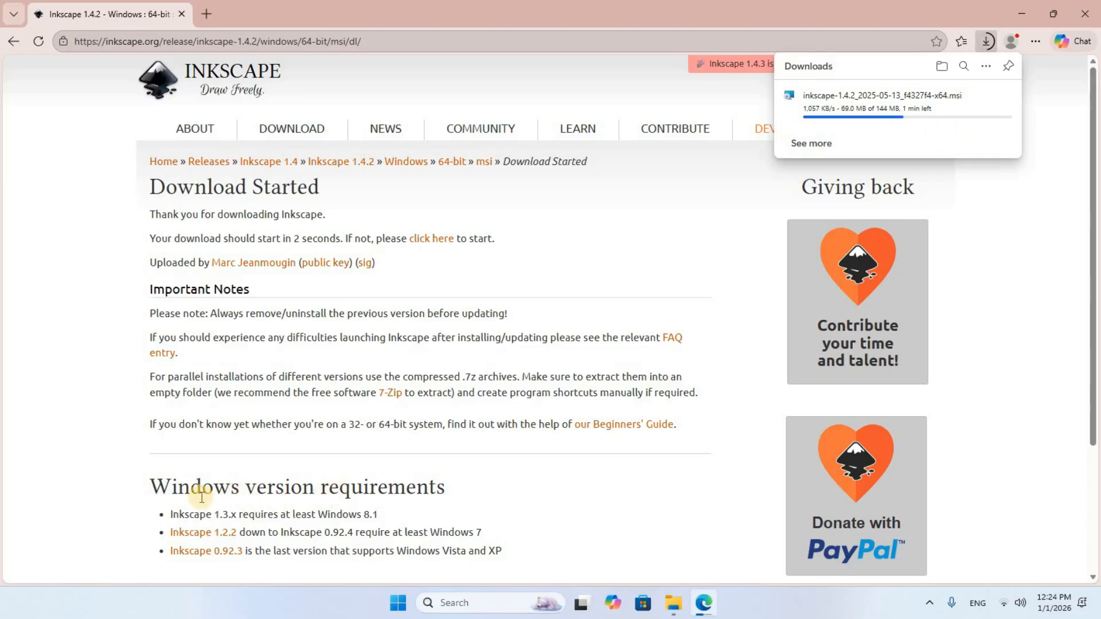
{"action": "left_click", "coordinate": [271, 165]}
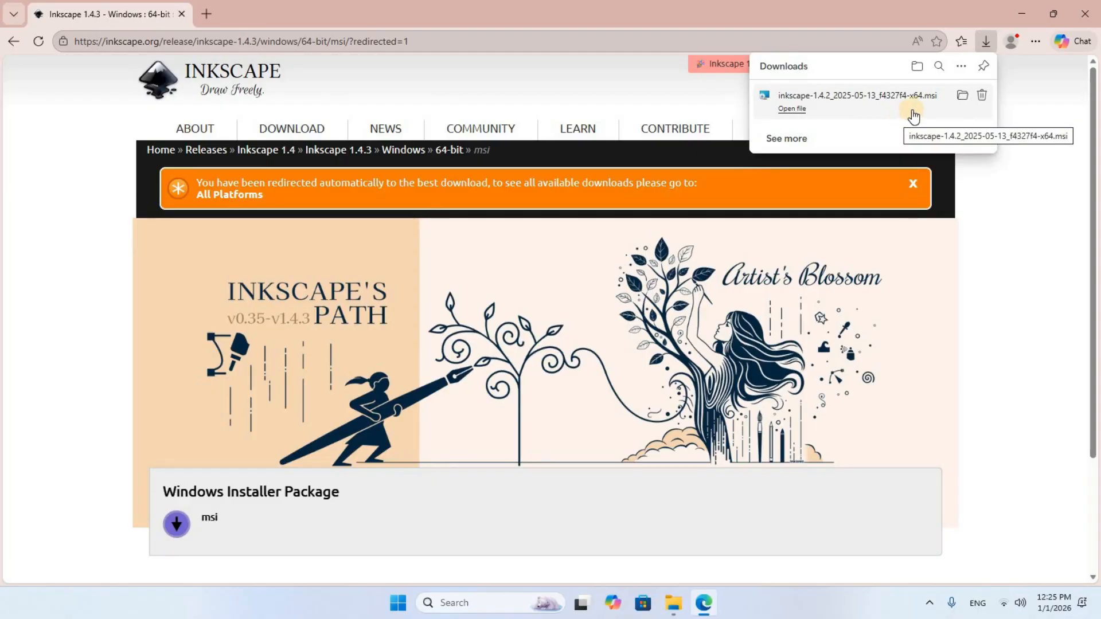
{"action": "left_click", "coordinate": [1086, 14]}
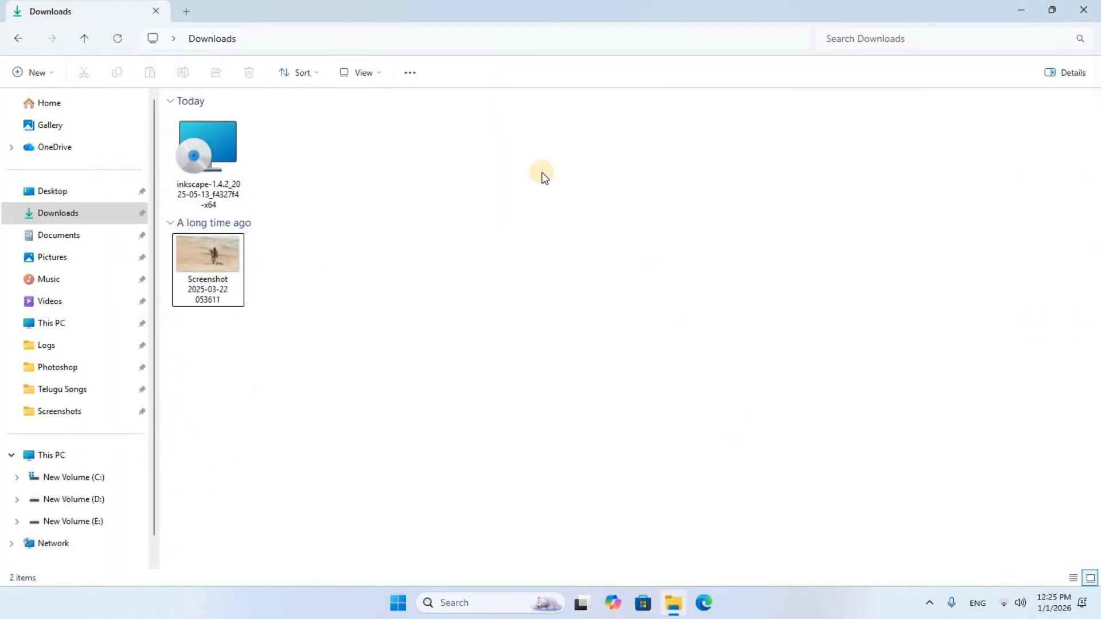
Run the downloaded Inkscape 1.4.2 installer and start the installation with the default features in C:\Program Files\Inkscape\.
{"action": "double_click", "coordinate": [228, 143]}
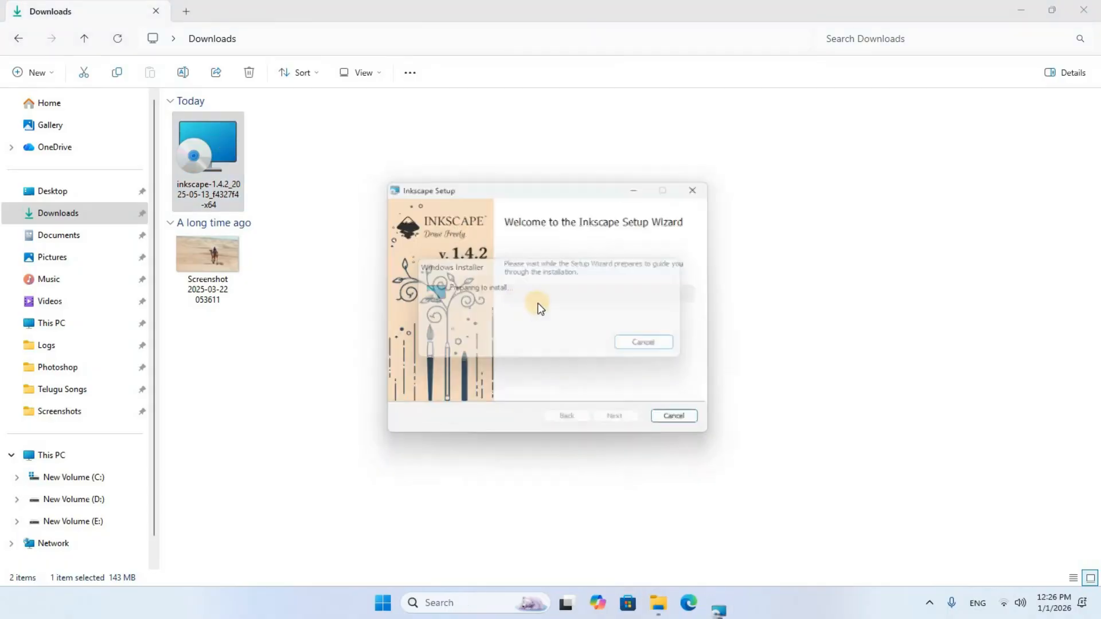
{"action": "left_click", "coordinate": [1024, 12]}
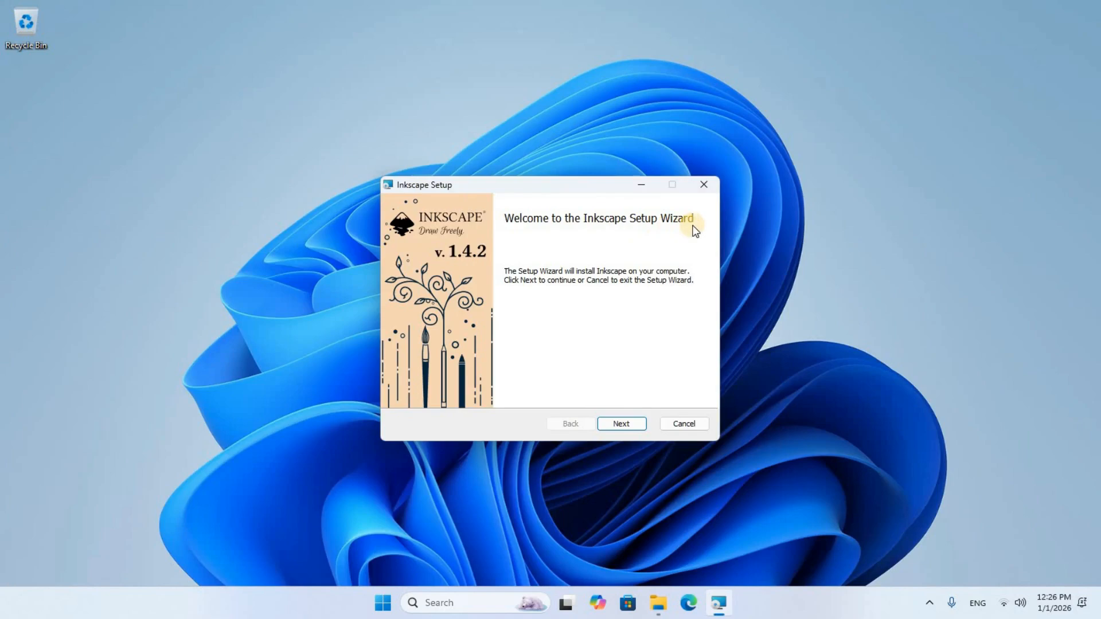
{"action": "left_click", "coordinate": [625, 429]}
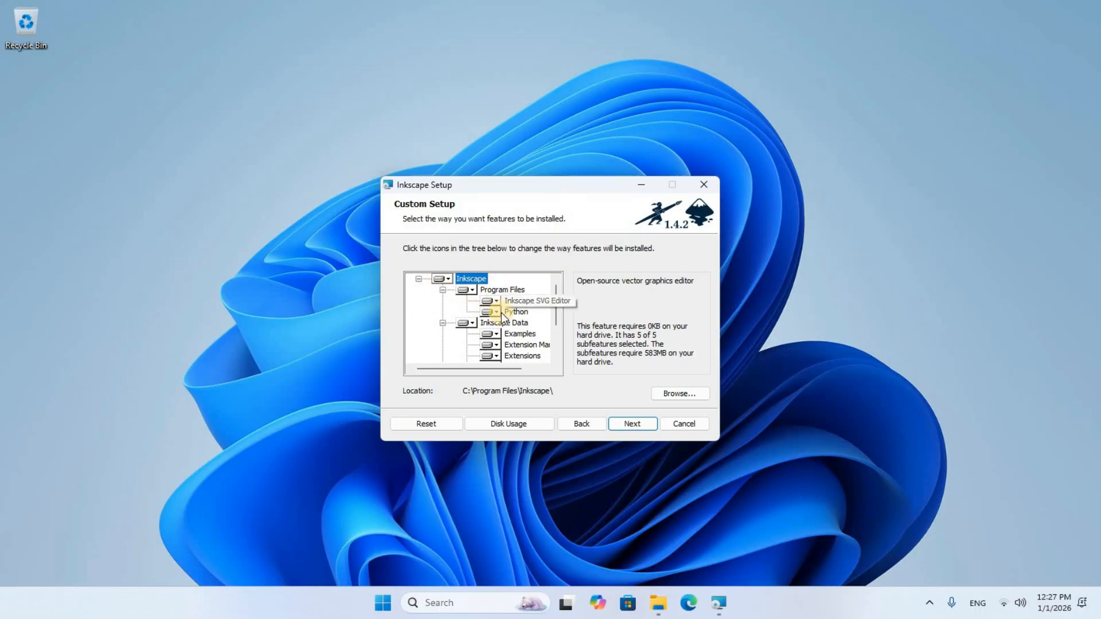
{"action": "scroll", "coordinate": [501, 308], "scroll_direction": "down", "scroll_amount": 2}
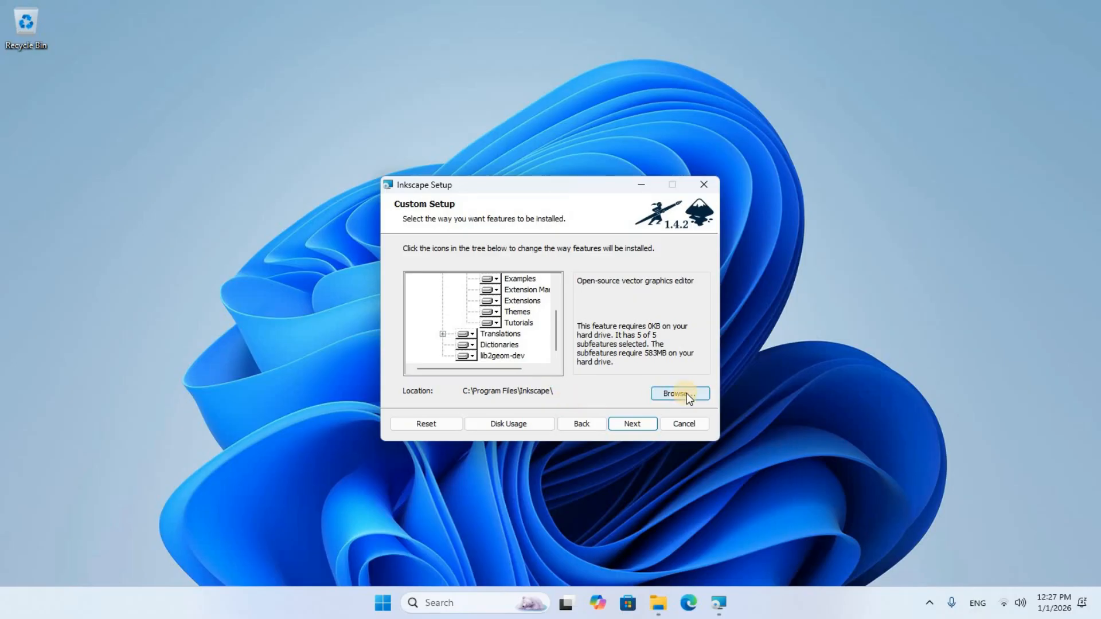
{"action": "left_click", "coordinate": [625, 423]}
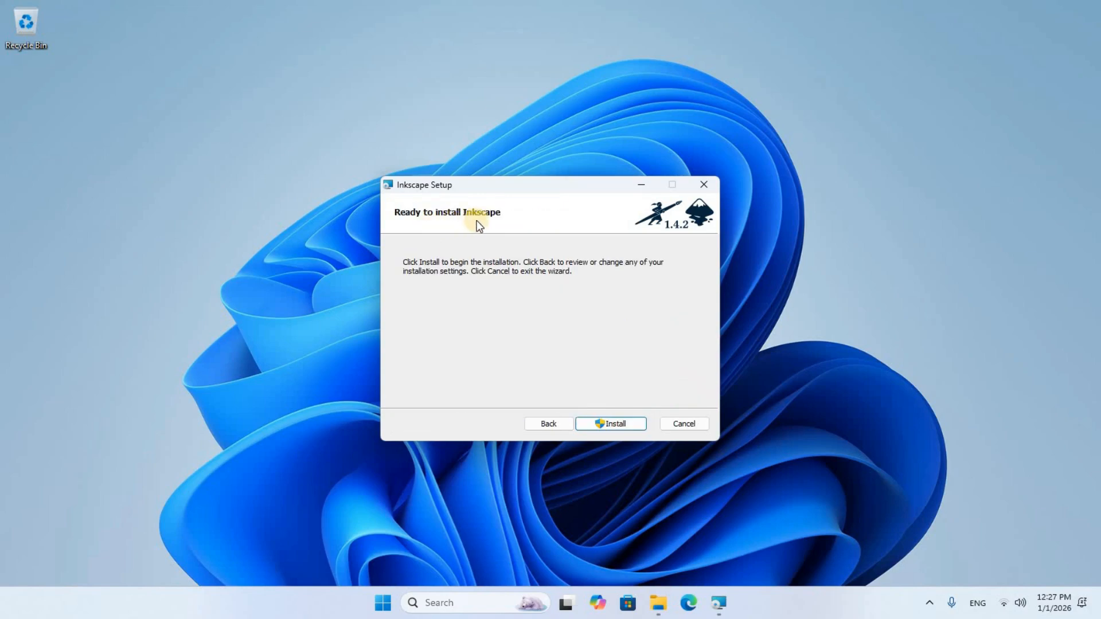
{"action": "left_click", "coordinate": [606, 424]}
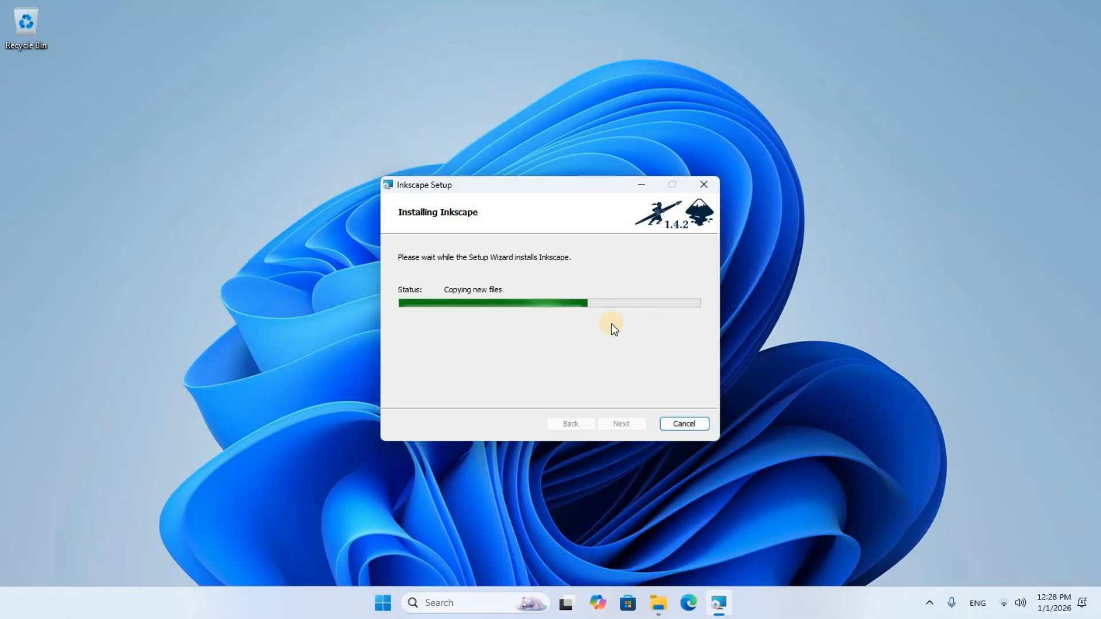
Refresh the desktop, finish the Inkscape setup wizard and launch Inkscape from its desktop shortcut.
{"action": "right_click", "coordinate": [862, 299]}
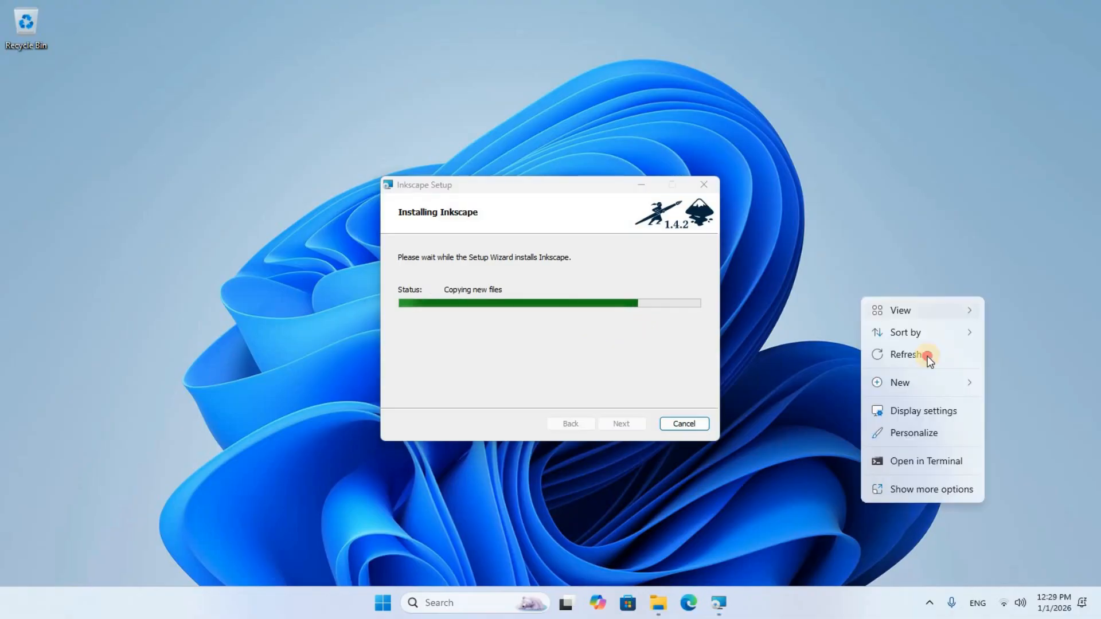
{"action": "left_click", "coordinate": [924, 355]}
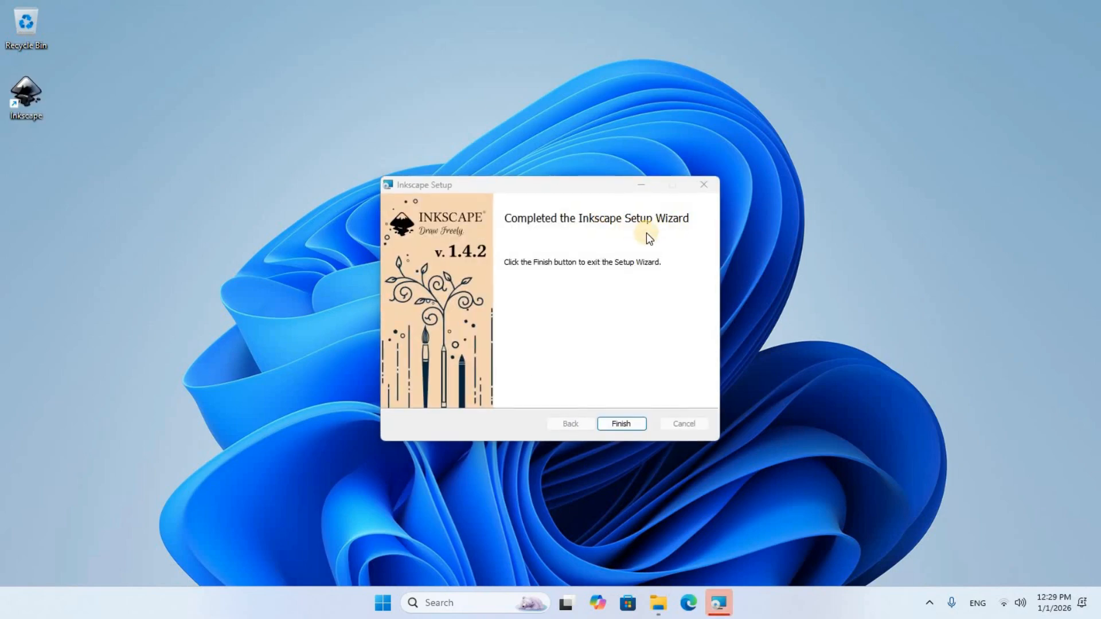
{"action": "left_click", "coordinate": [617, 428]}
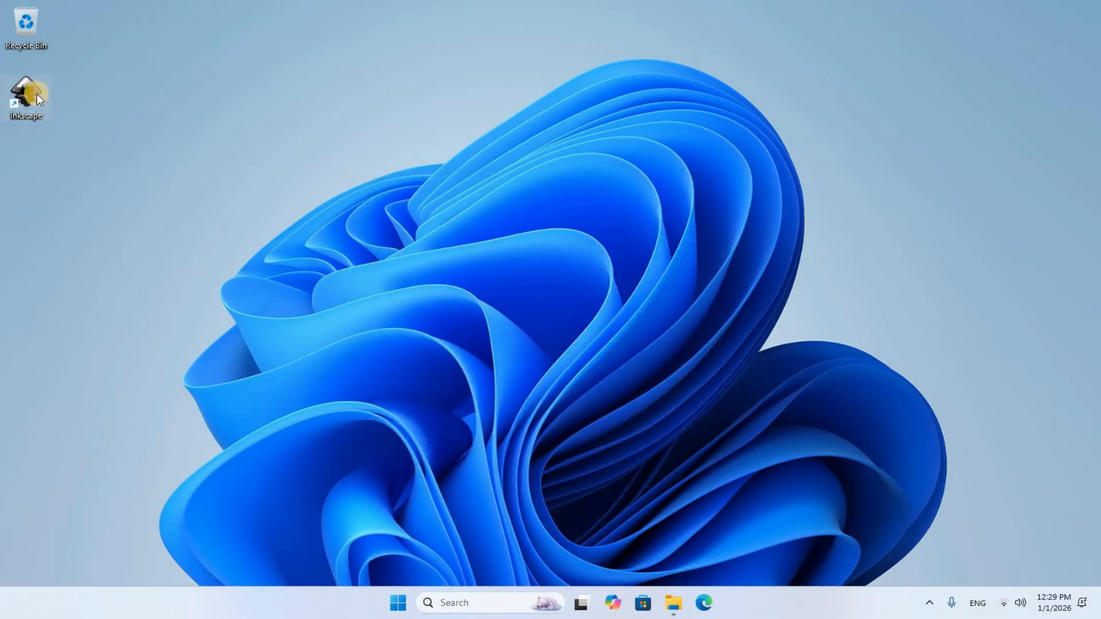
{"action": "double_click", "coordinate": [37, 91]}
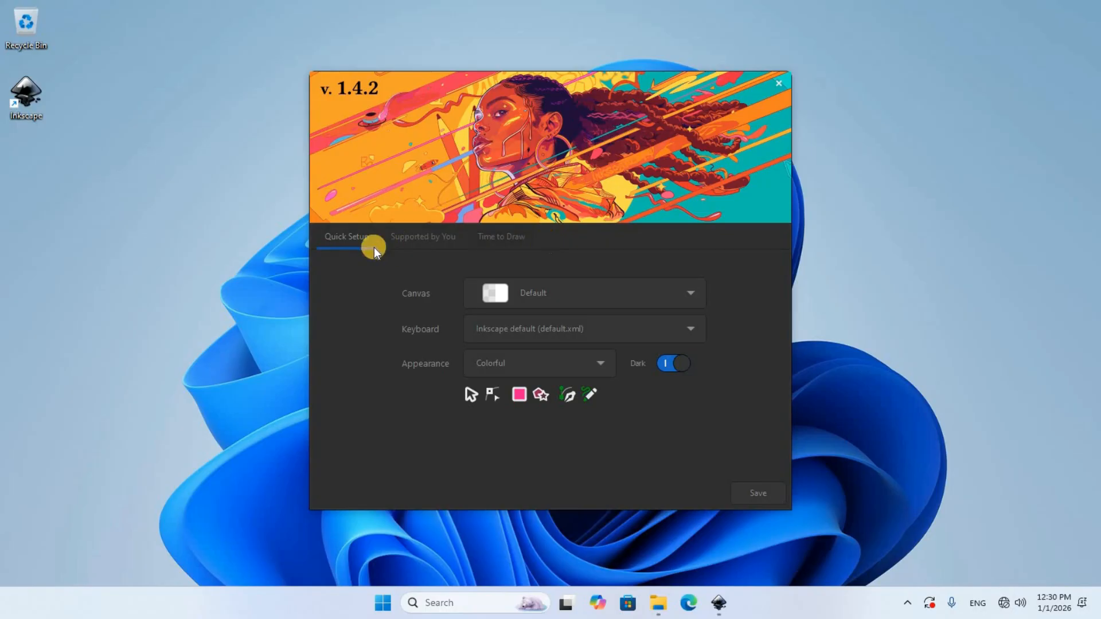
Set the canvas background to Dark in the quick setup options.
{"action": "left_click", "coordinate": [344, 255]}
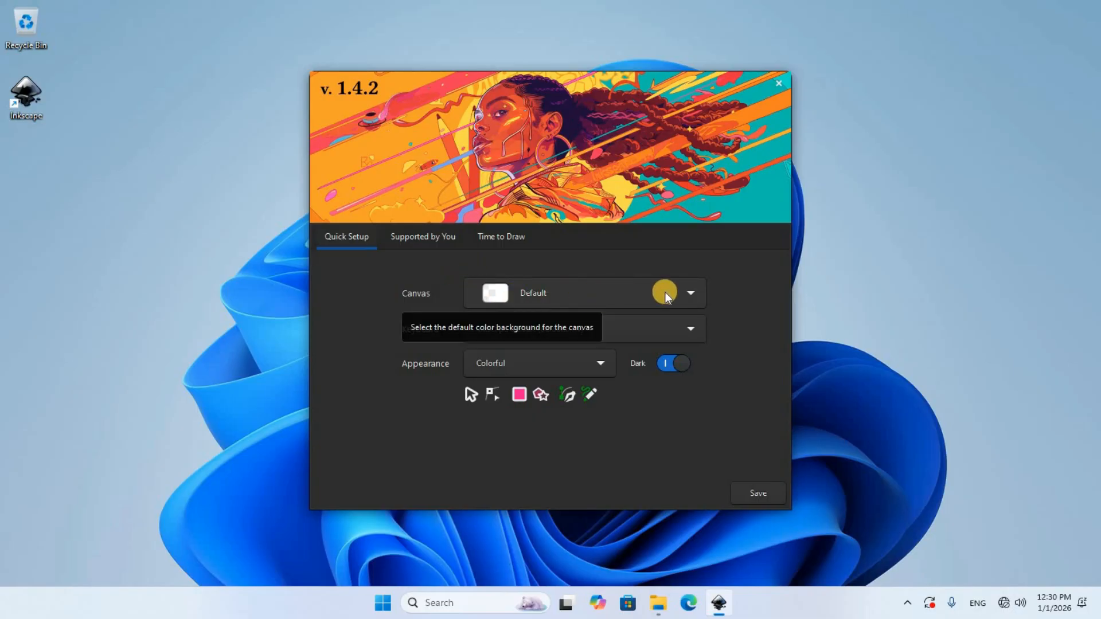
{"action": "left_click", "coordinate": [696, 293]}
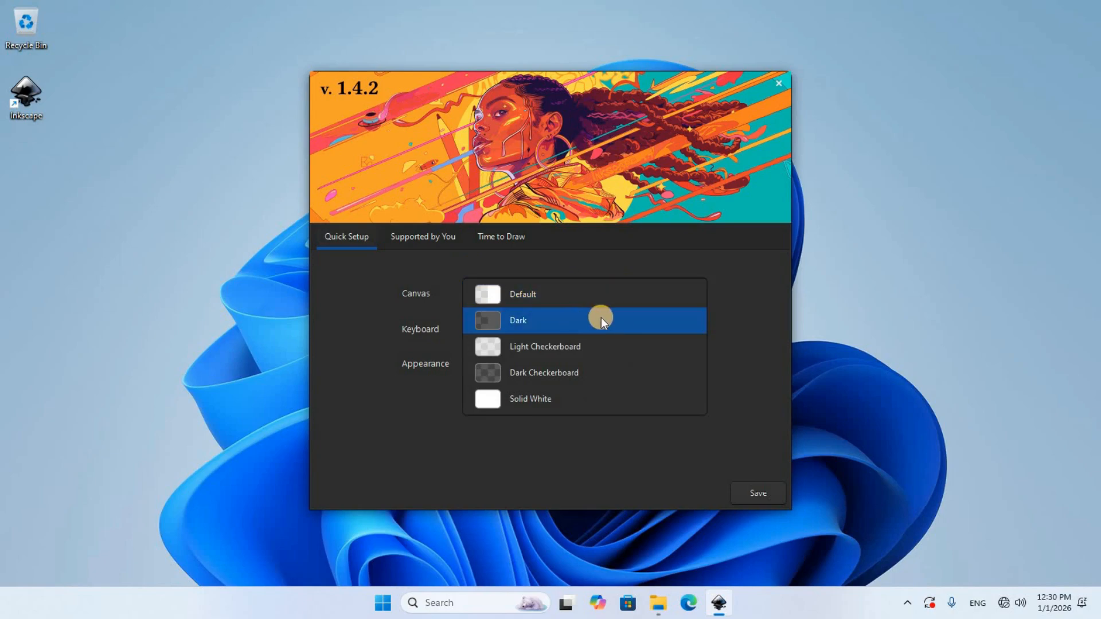
{"action": "left_click", "coordinate": [573, 320]}
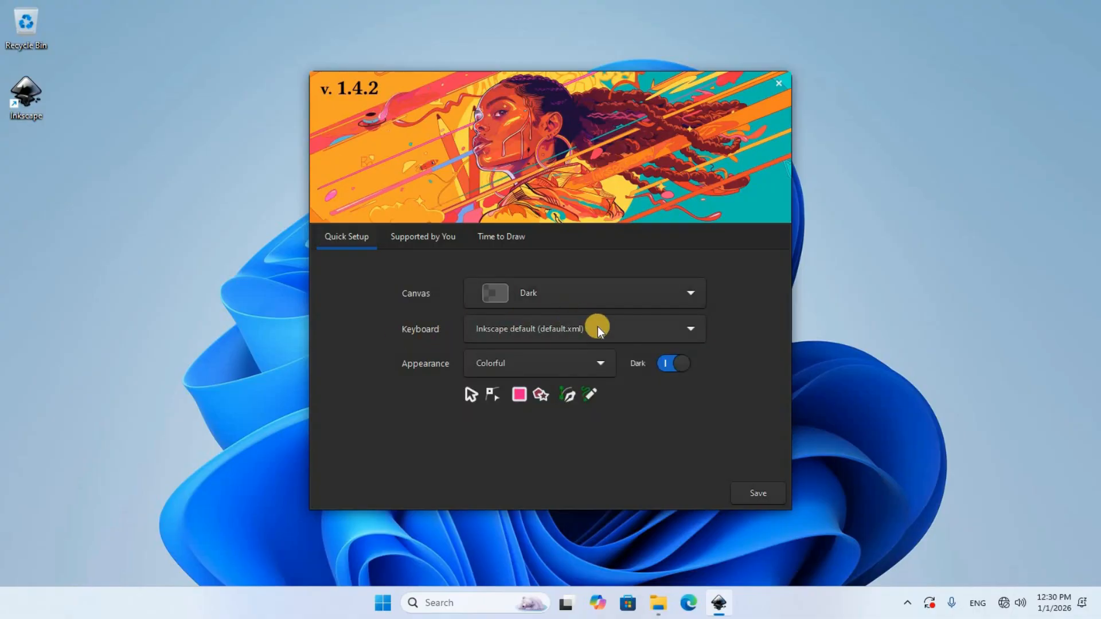
Keep the Inkscape default (default.xml) keyboard layout and set the appearance to Classic Inkscape.
{"action": "left_click", "coordinate": [697, 328]}
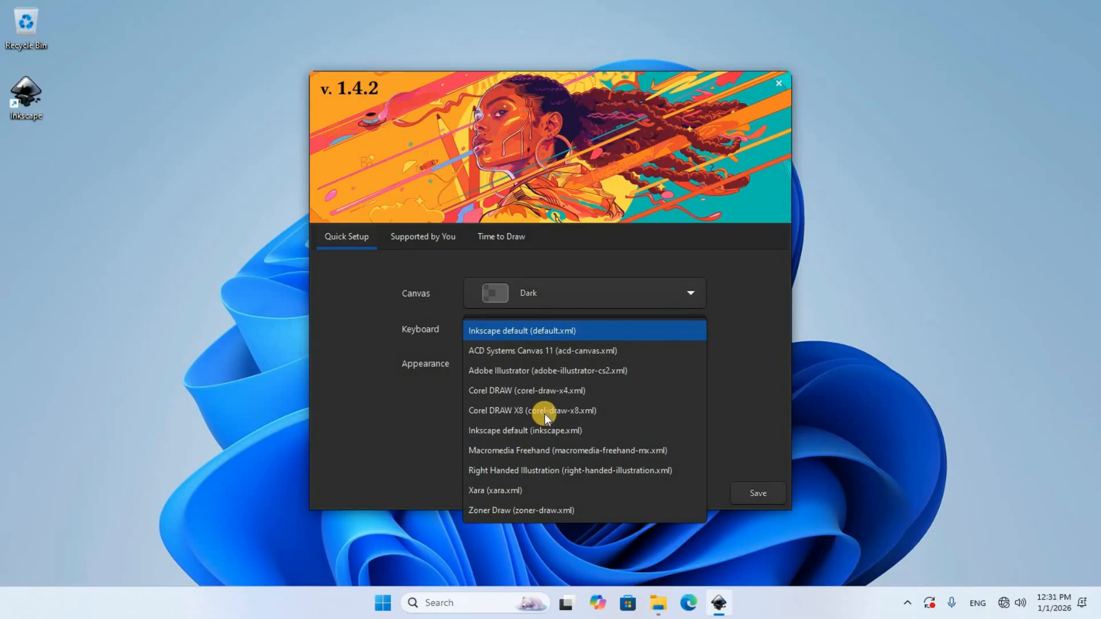
{"action": "left_click", "coordinate": [531, 334]}
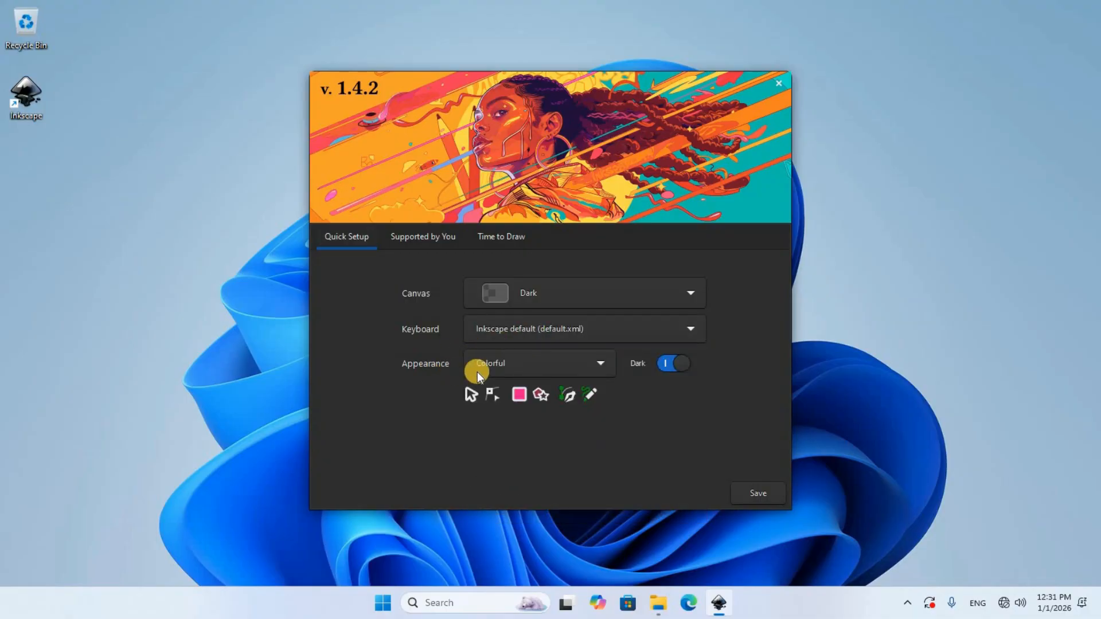
{"action": "left_click", "coordinate": [605, 365]}
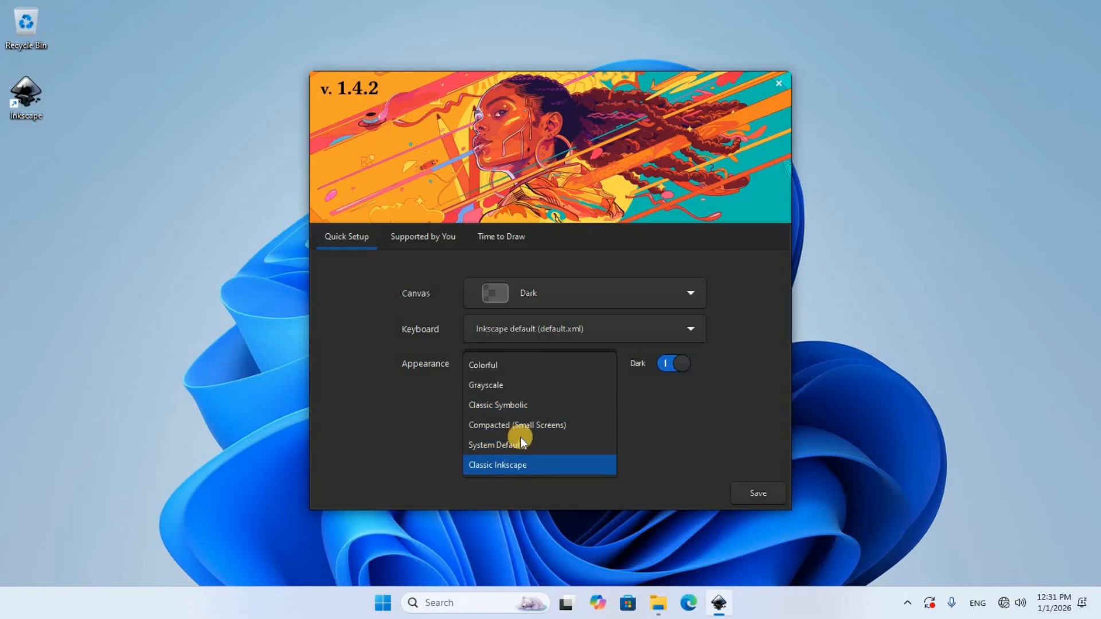
{"action": "left_click", "coordinate": [499, 466]}
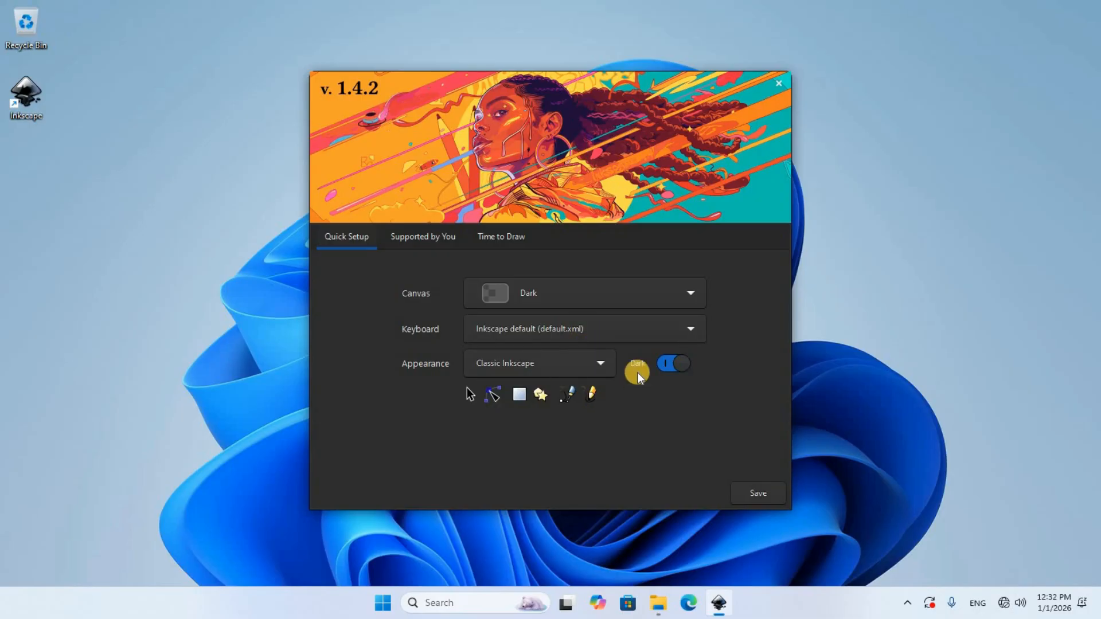
Set the canvas background to Default and toggle the dark interface theme off and on again.
{"action": "left_click", "coordinate": [689, 371]}
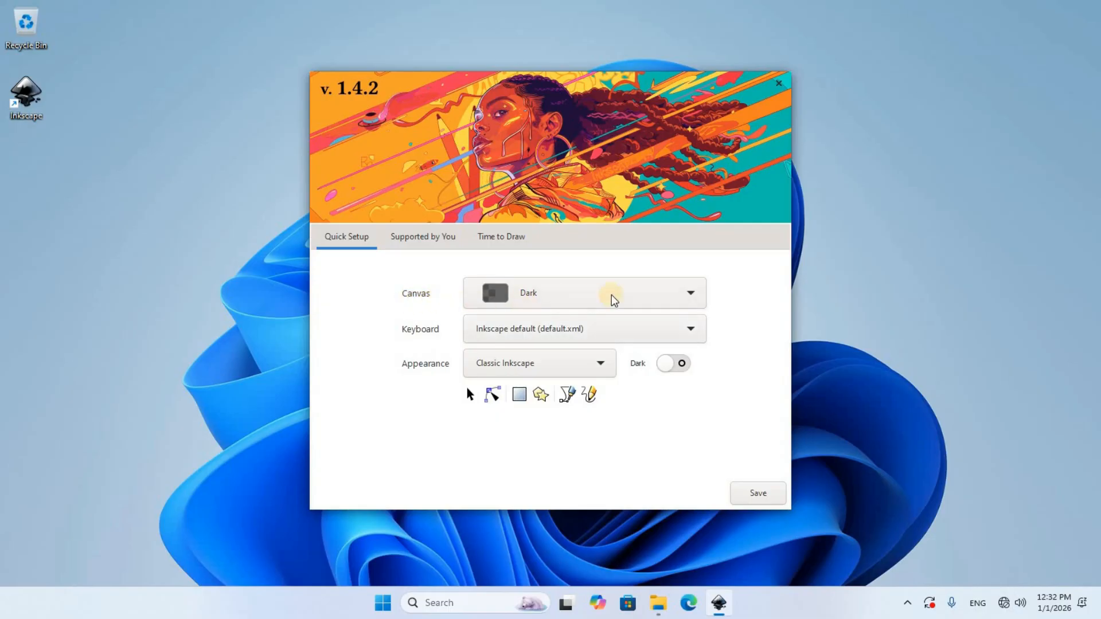
{"action": "left_click", "coordinate": [689, 293]}
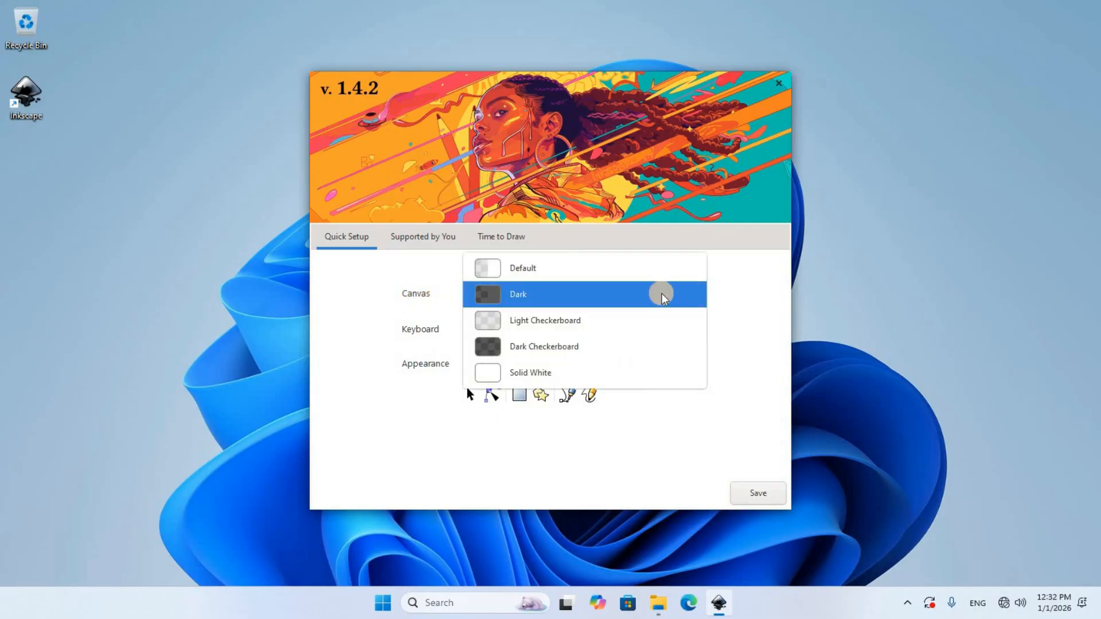
{"action": "left_click", "coordinate": [553, 274]}
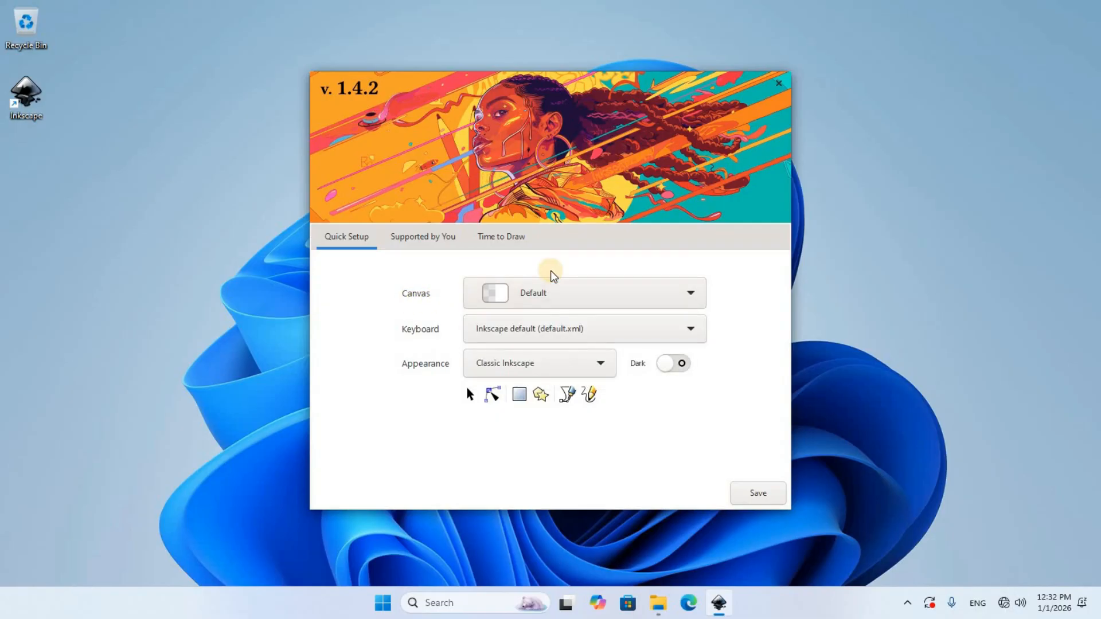
{"action": "left_click", "coordinate": [683, 364]}
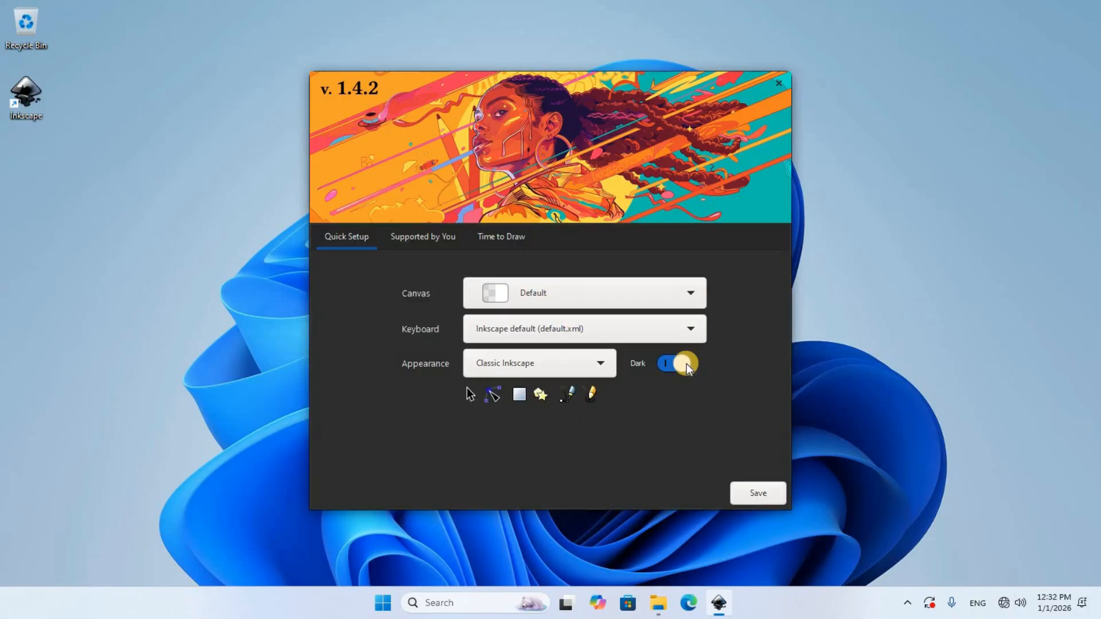
View the project support page and examine the Print templates, including the A4, US Letter and A1 sizes.
{"action": "left_click", "coordinate": [447, 240]}
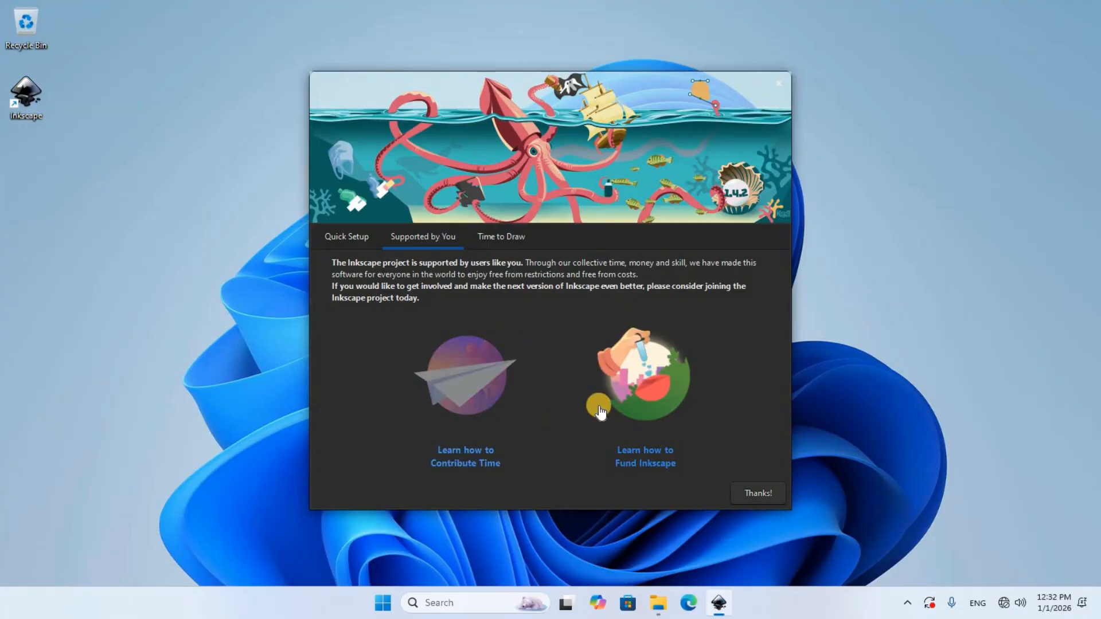
{"action": "left_click", "coordinate": [499, 240]}
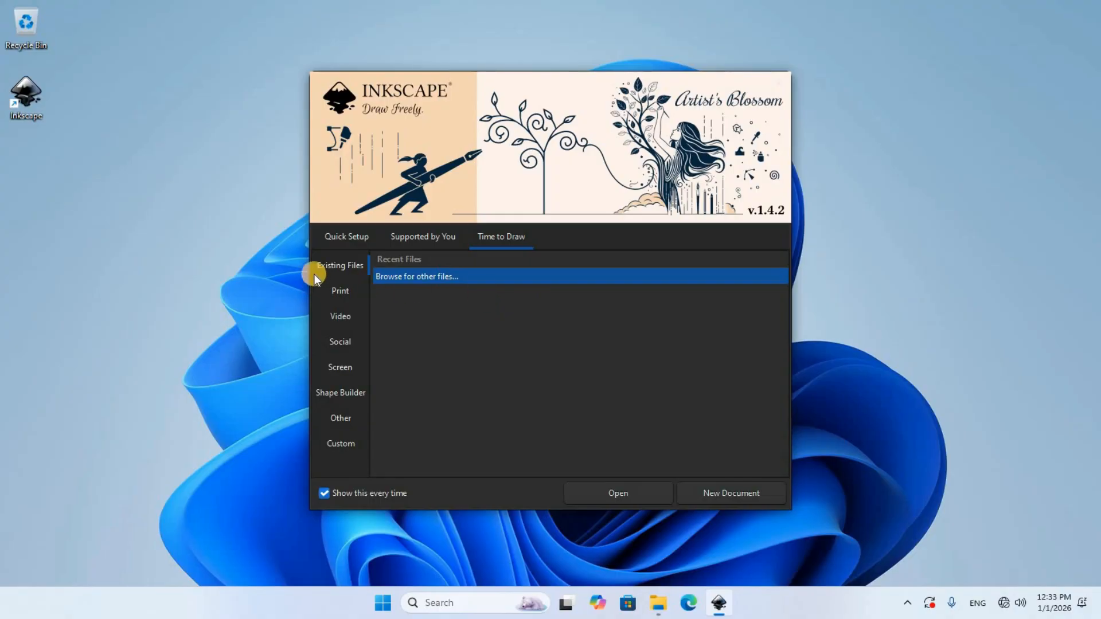
{"action": "left_click", "coordinate": [336, 292]}
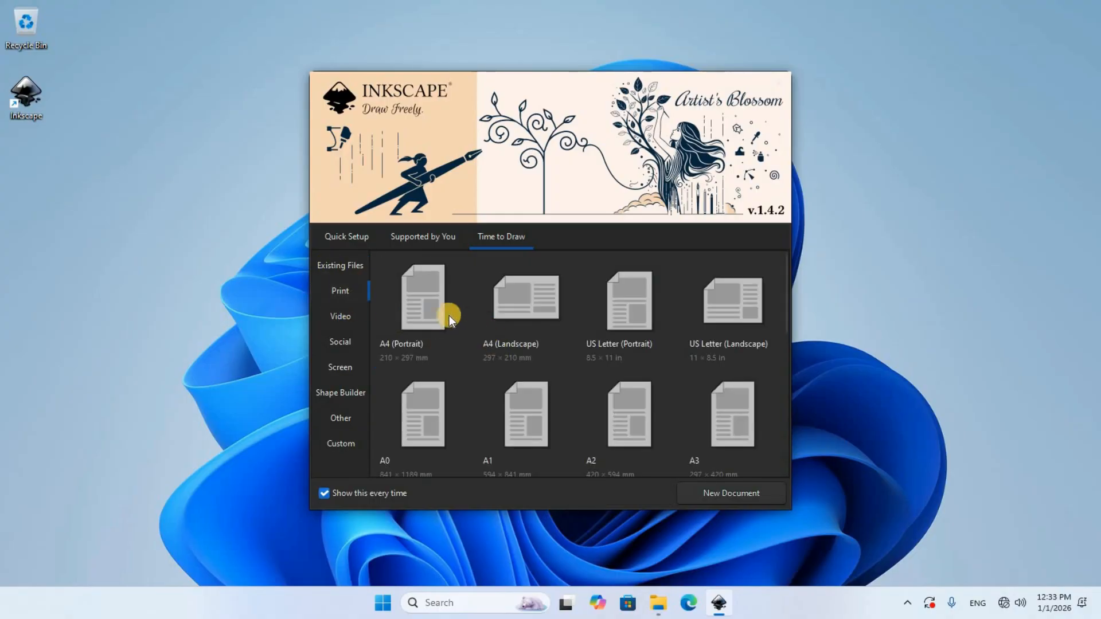
{"action": "left_click", "coordinate": [436, 301]}
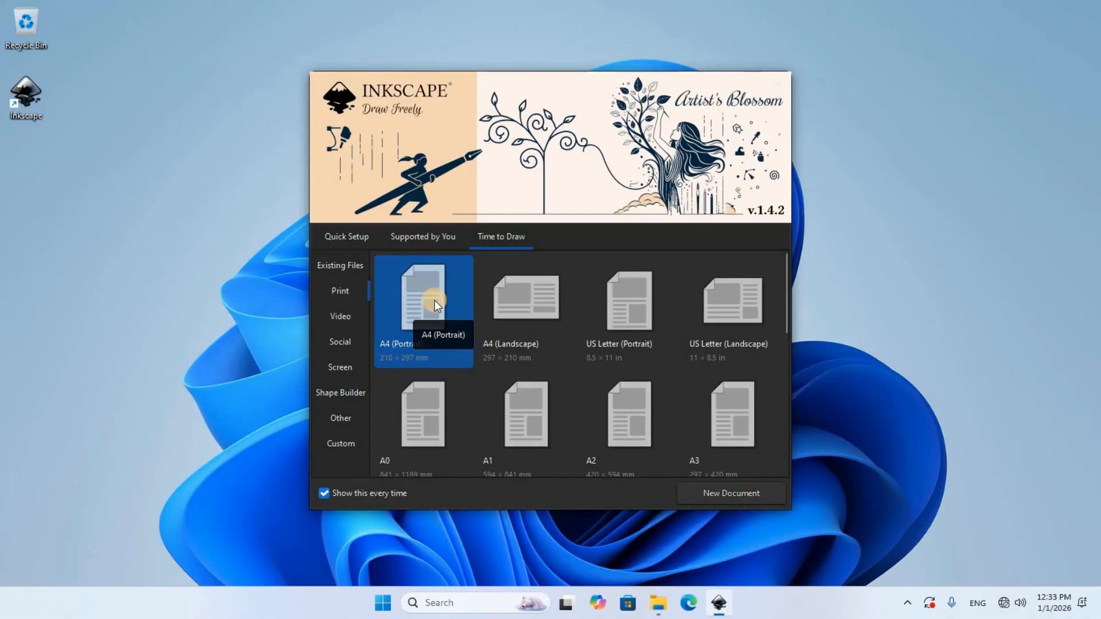
{"action": "left_click", "coordinate": [527, 307]}
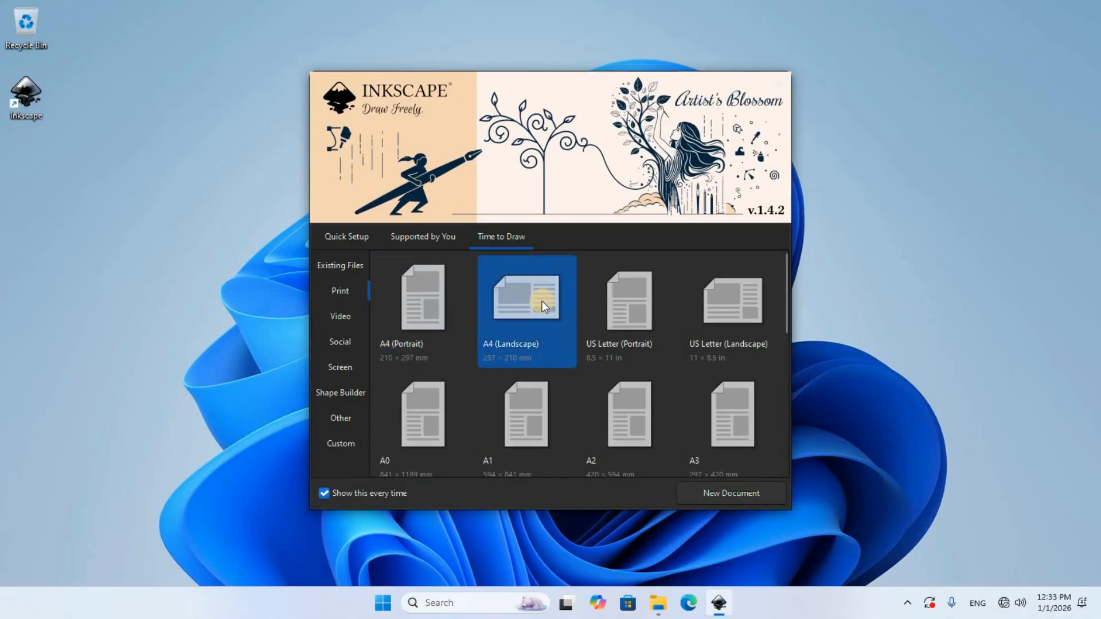
{"action": "left_click", "coordinate": [641, 291]}
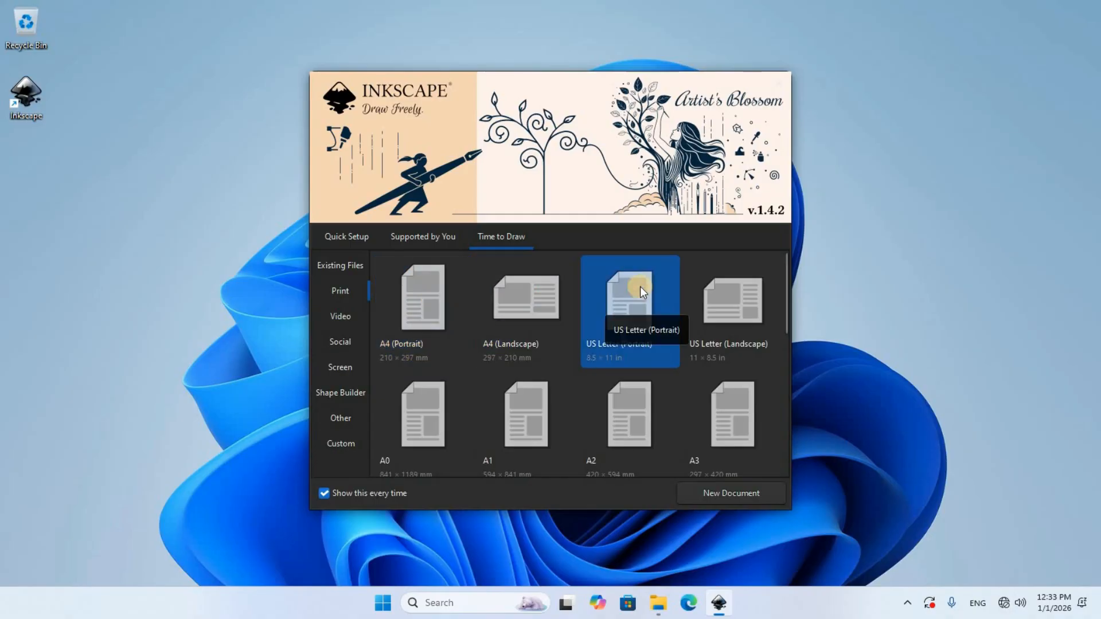
{"action": "left_click", "coordinate": [762, 288]}
{"action": "left_click", "coordinate": [535, 405]}
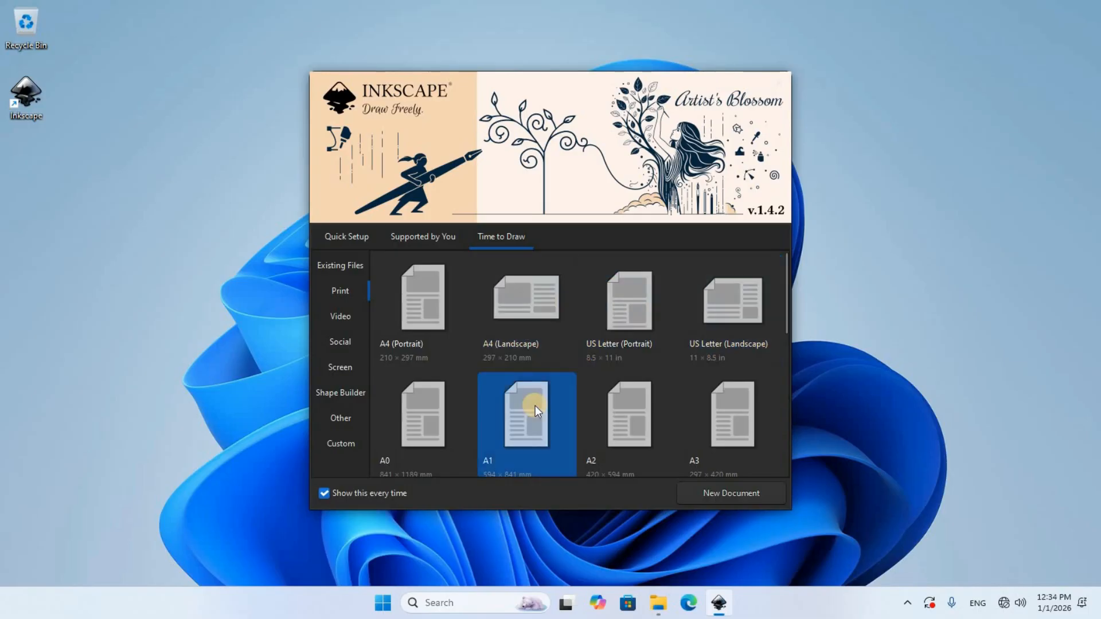
{"action": "left_click", "coordinate": [523, 314]}
{"action": "left_click", "coordinate": [613, 323]}
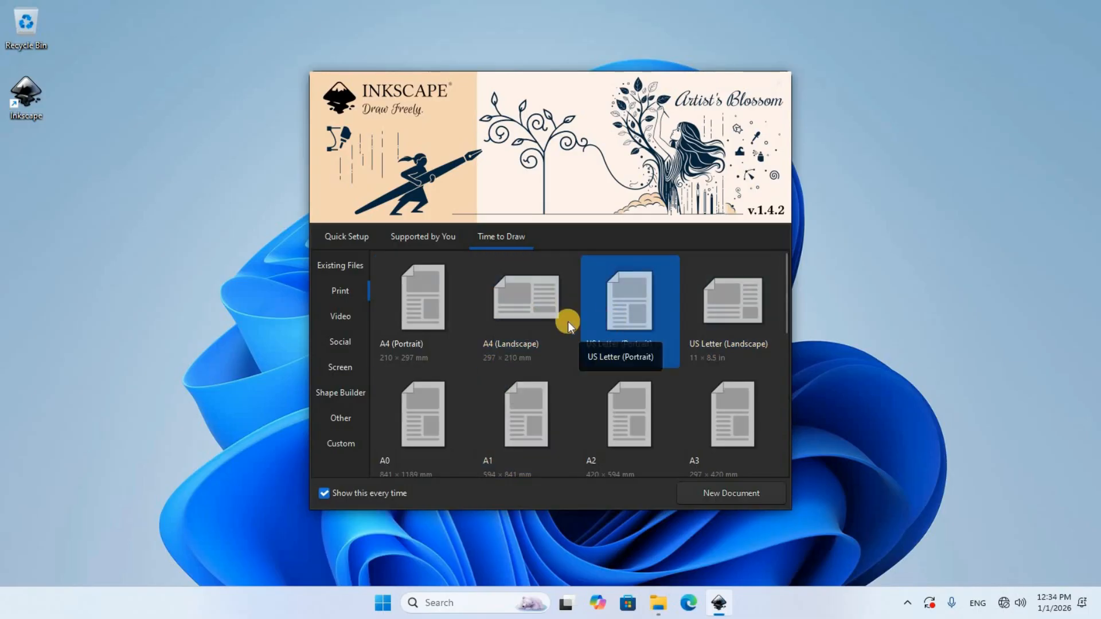
{"action": "left_click", "coordinate": [568, 322]}
Examine the Video document templates and highlight Video SD NTSC.
{"action": "left_click", "coordinate": [340, 320]}
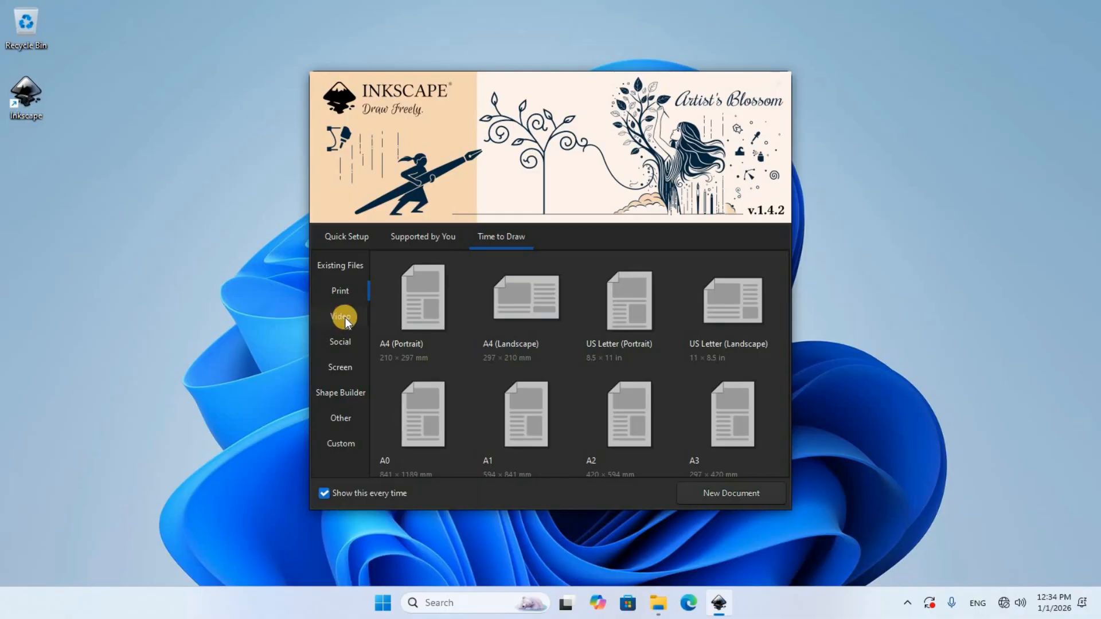
{"action": "left_click", "coordinate": [345, 318]}
{"action": "left_click", "coordinate": [654, 308]}
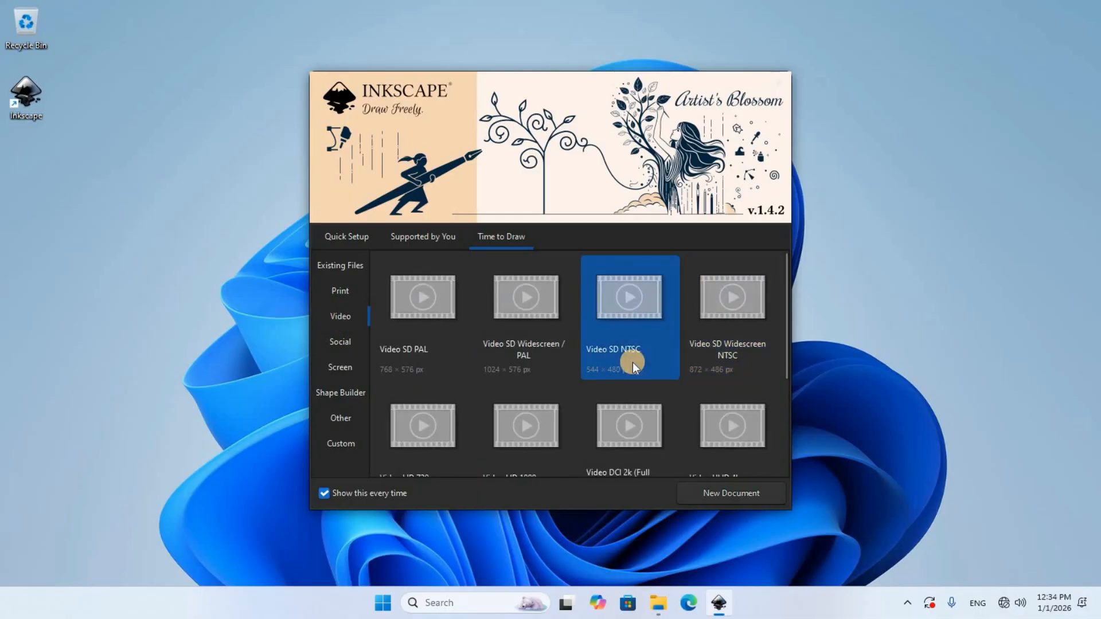
Examine the Social document templates, going through the Facebook cover photo, event, post and link image presets.
{"action": "left_click", "coordinate": [353, 345]}
{"action": "left_click", "coordinate": [465, 356]}
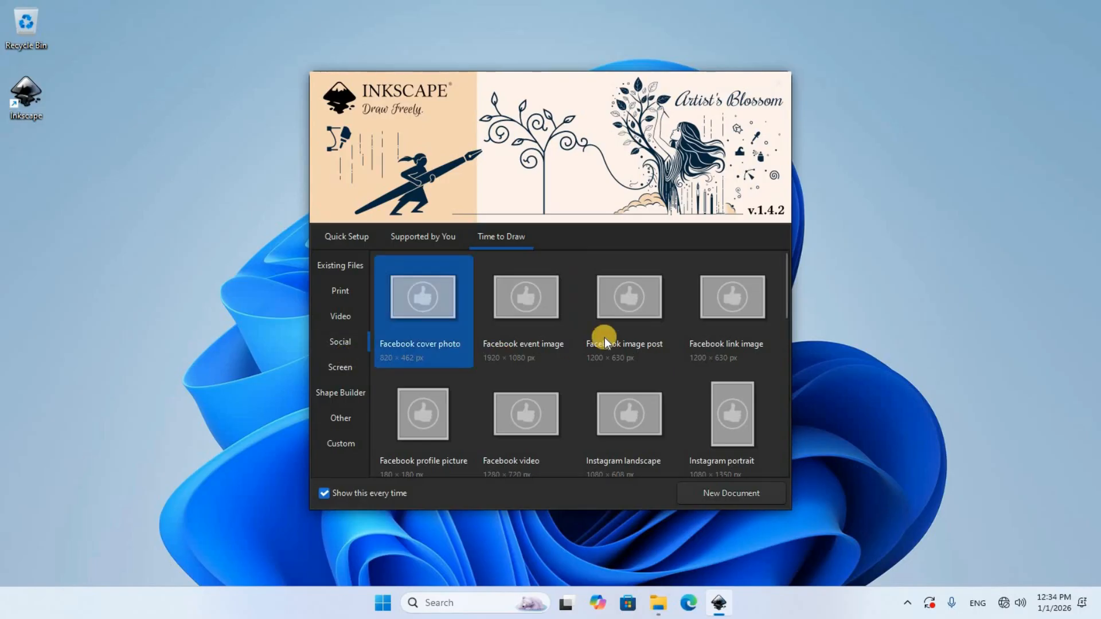
{"action": "key", "text": "Right"}
{"action": "key", "text": "Right"}
{"action": "key", "text": "Right"}
{"action": "key", "text": "Left"}
{"action": "key", "text": "Left"}
{"action": "key", "text": "Left"}
{"action": "left_click", "coordinate": [542, 330]}
Examine the Screen templates from Desktop 1080p to iPhone X, and the Shape Builder and Other template categories.
{"action": "left_click", "coordinate": [335, 368]}
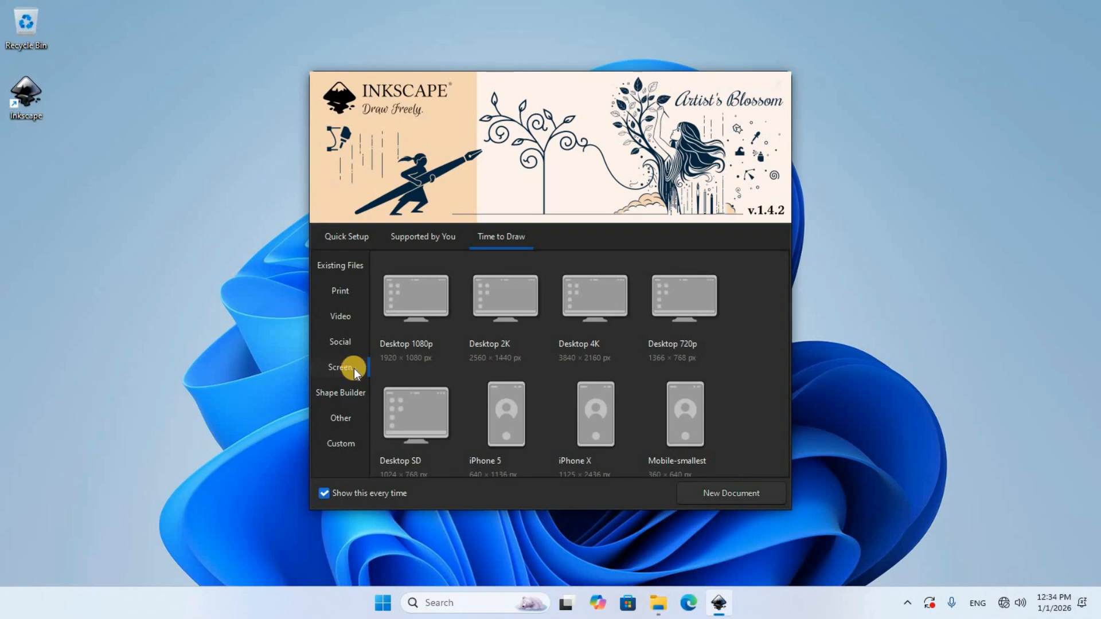
{"action": "left_click", "coordinate": [480, 322]}
{"action": "left_click", "coordinate": [412, 350]}
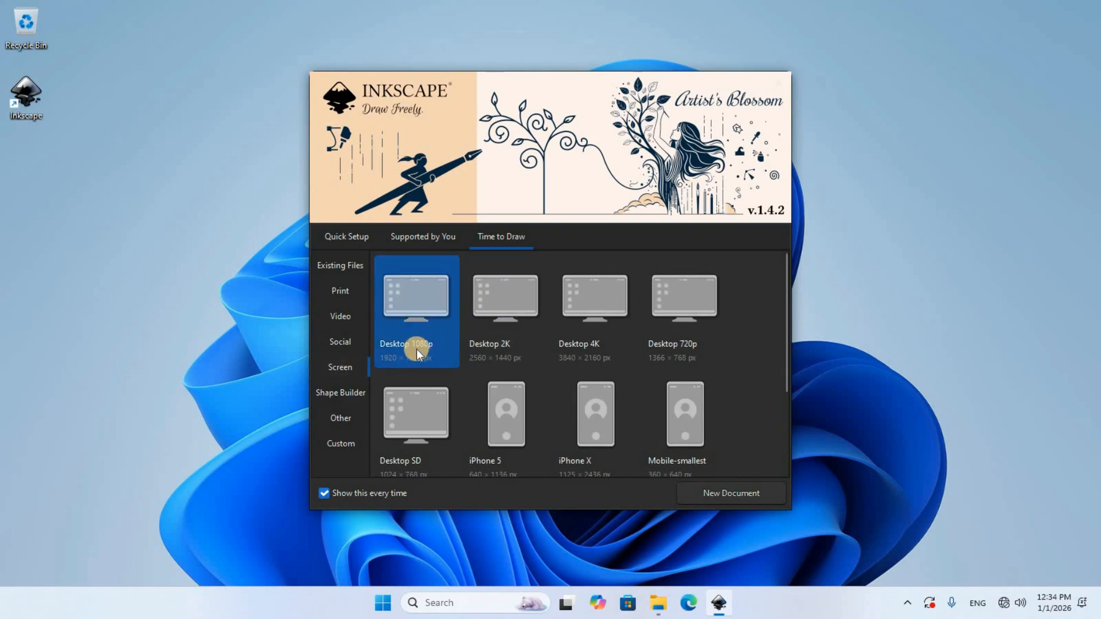
{"action": "left_click", "coordinate": [471, 290]}
{"action": "left_click", "coordinate": [439, 305]}
{"action": "left_click", "coordinate": [503, 305]}
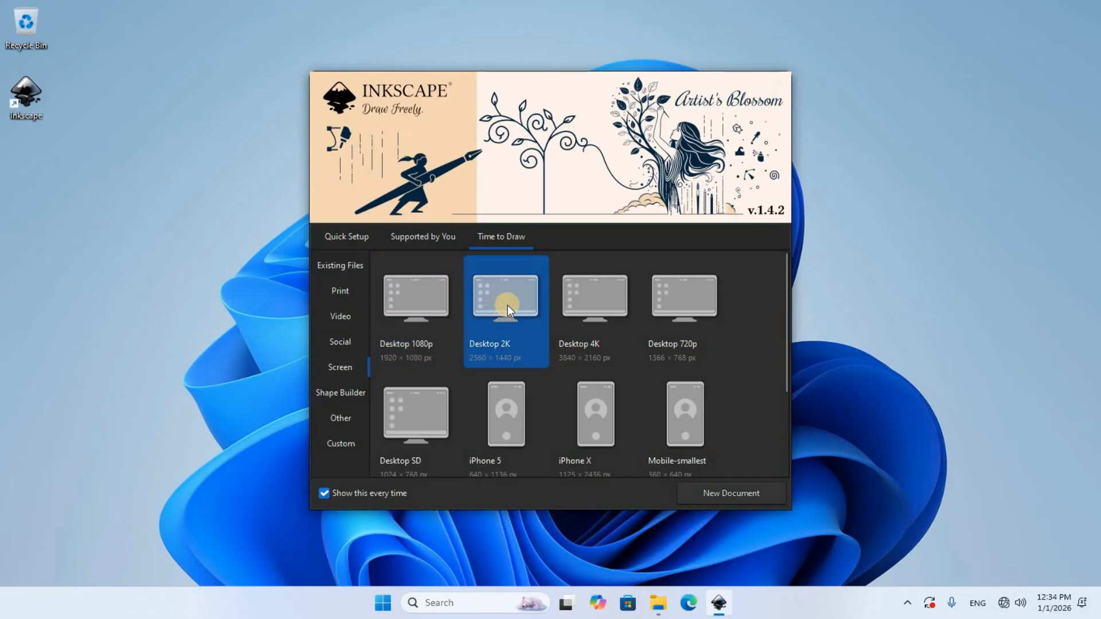
{"action": "left_click", "coordinate": [600, 301]}
{"action": "left_click", "coordinate": [667, 310]}
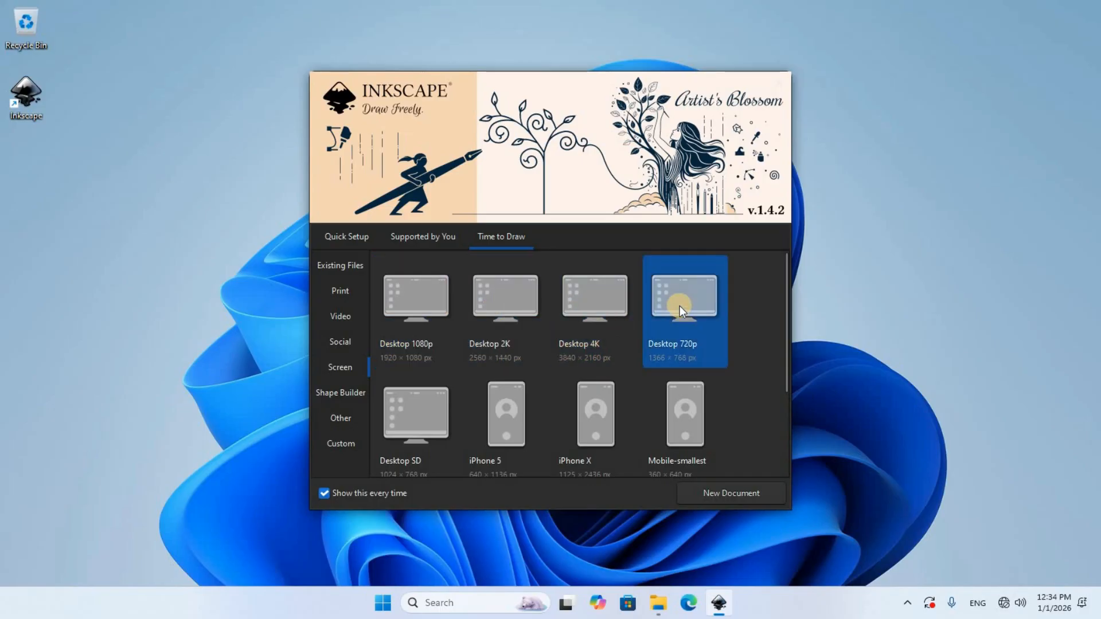
{"action": "left_click", "coordinate": [628, 373]}
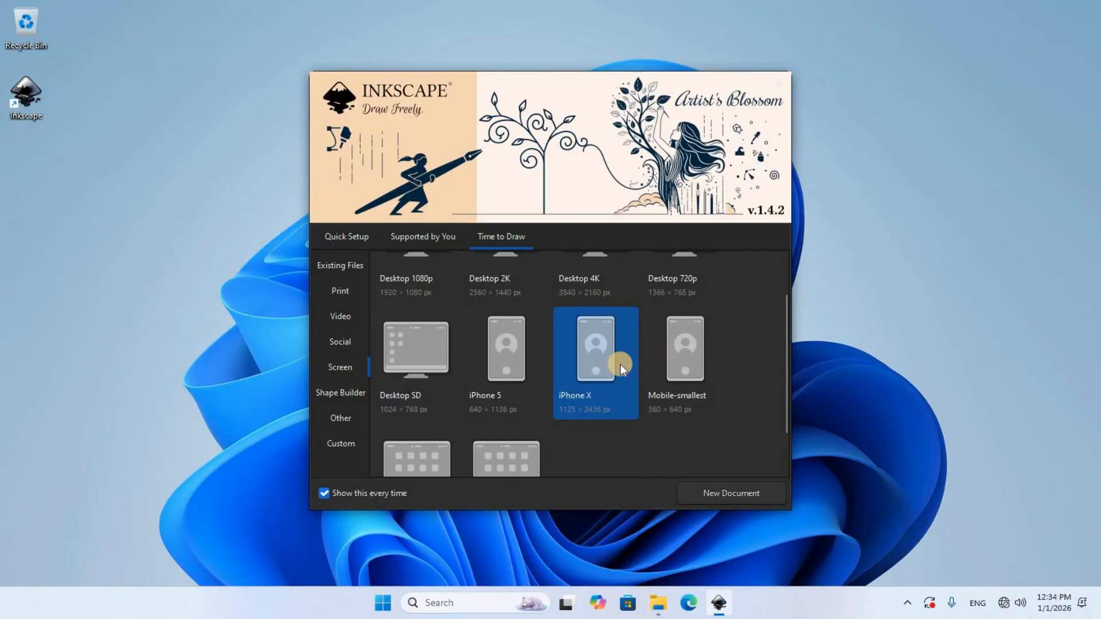
{"action": "left_click", "coordinate": [343, 395]}
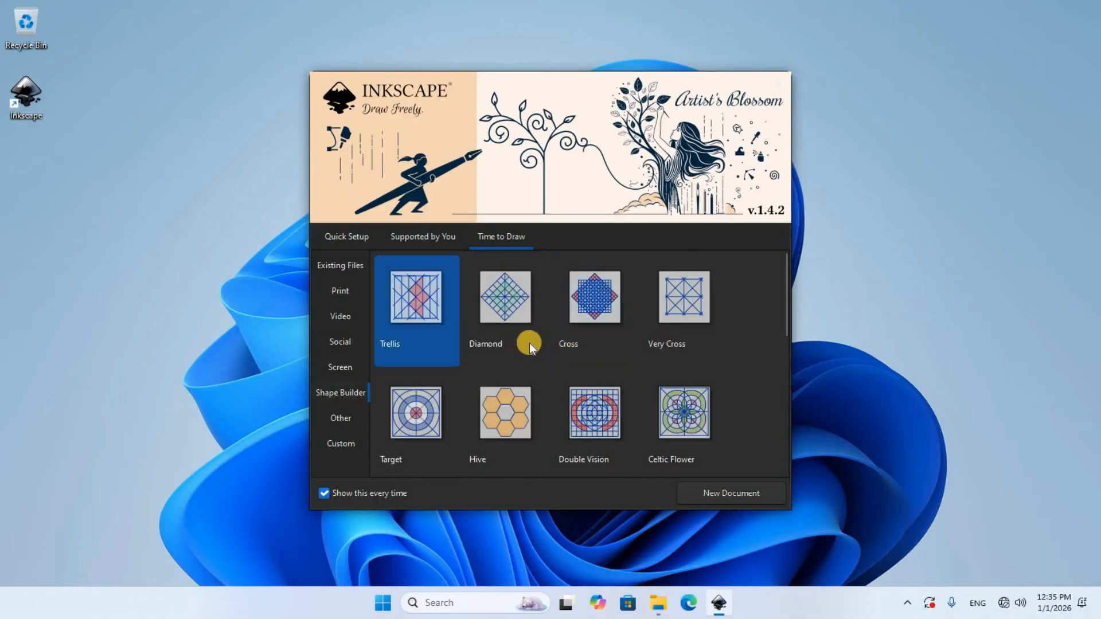
{"action": "left_click", "coordinate": [338, 418]}
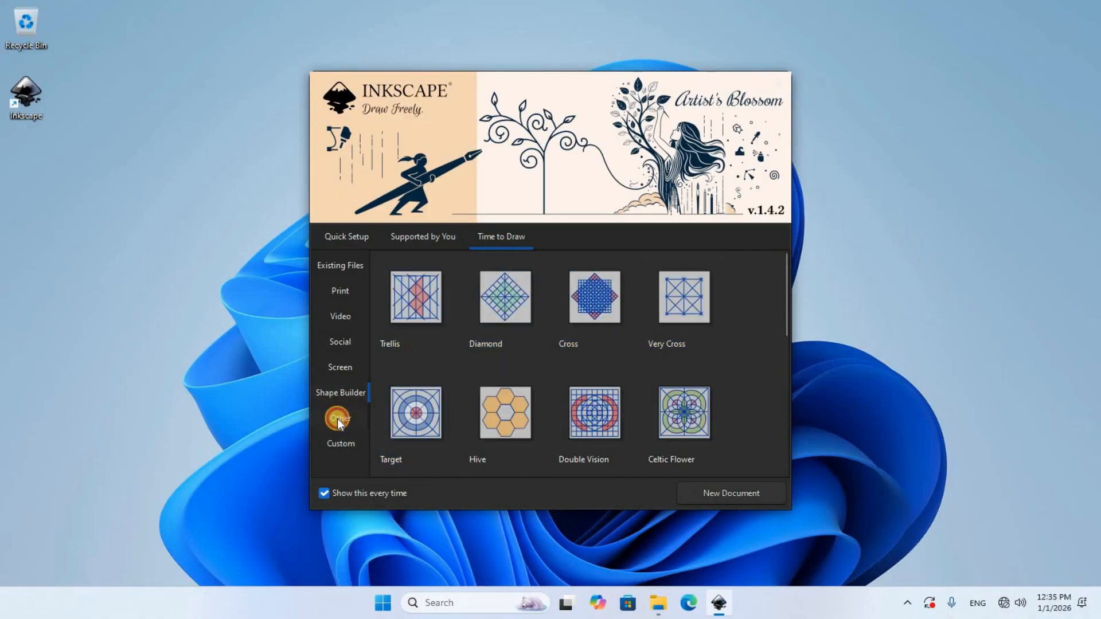
{"action": "left_click", "coordinate": [340, 265]}
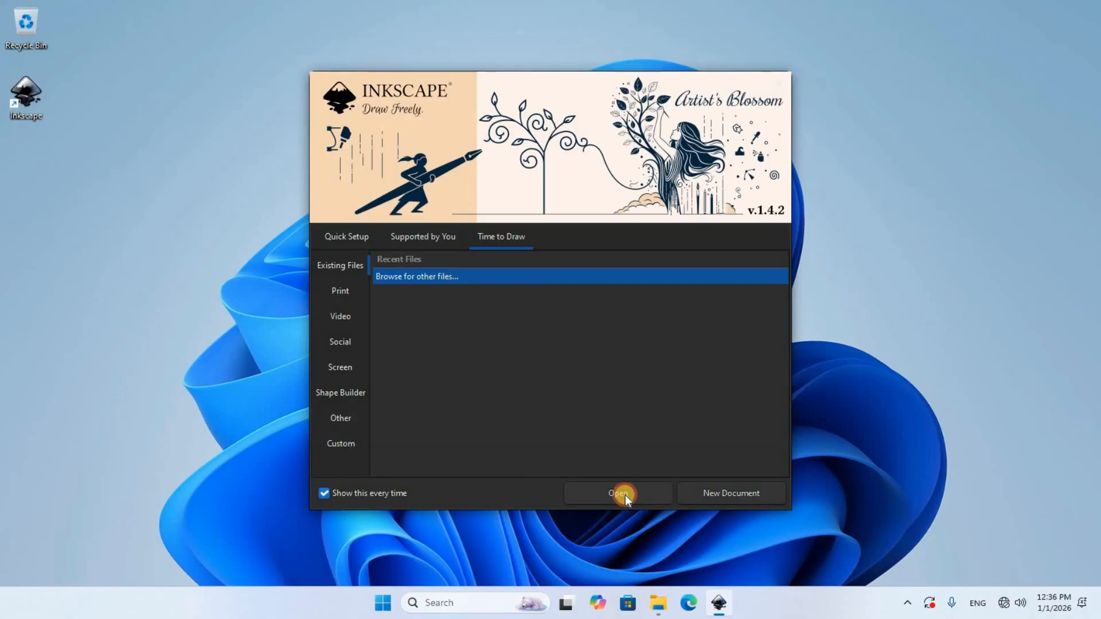
{"action": "left_click", "coordinate": [625, 495]}
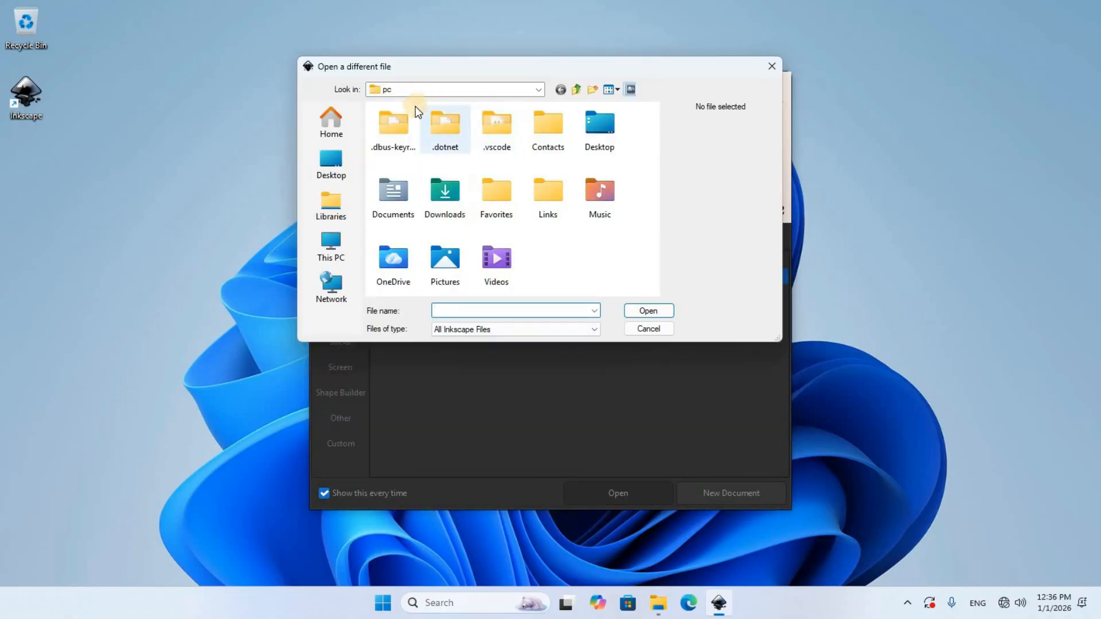
{"action": "left_click", "coordinate": [334, 245]}
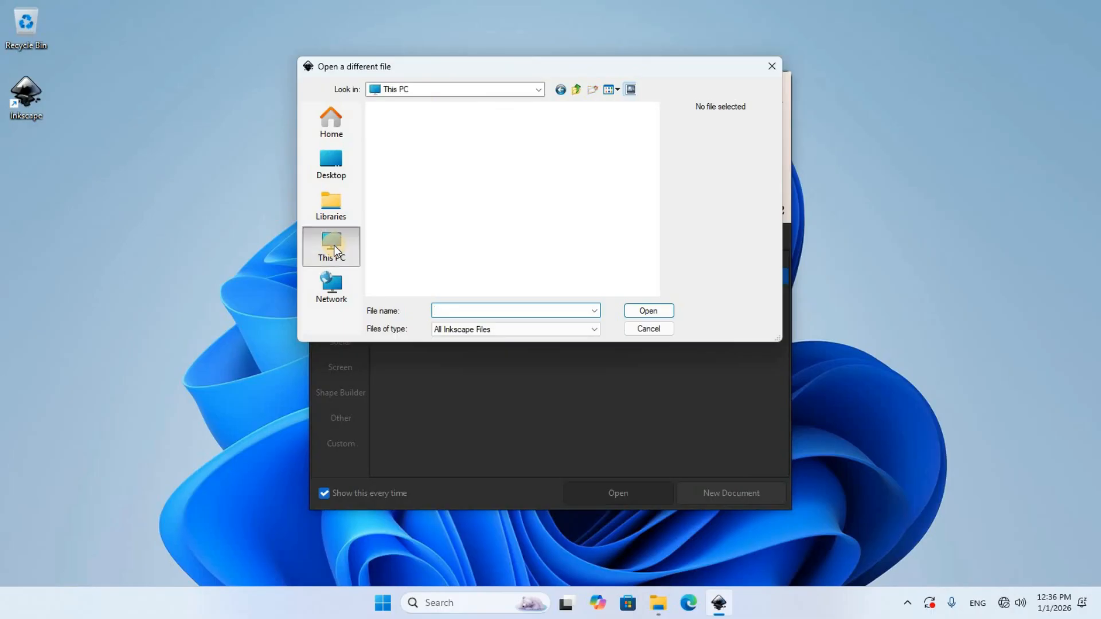
{"action": "left_click", "coordinate": [331, 204]}
{"action": "left_click", "coordinate": [425, 237]}
{"action": "double_click", "coordinate": [425, 237]}
{"action": "left_click", "coordinate": [425, 237]}
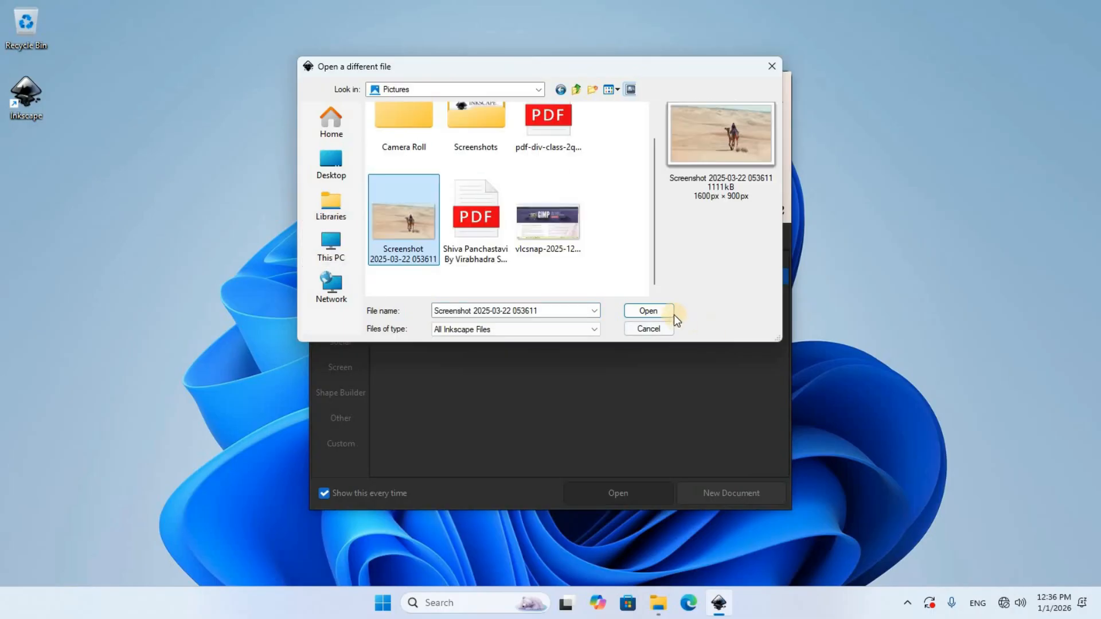
{"action": "left_click", "coordinate": [653, 309]}
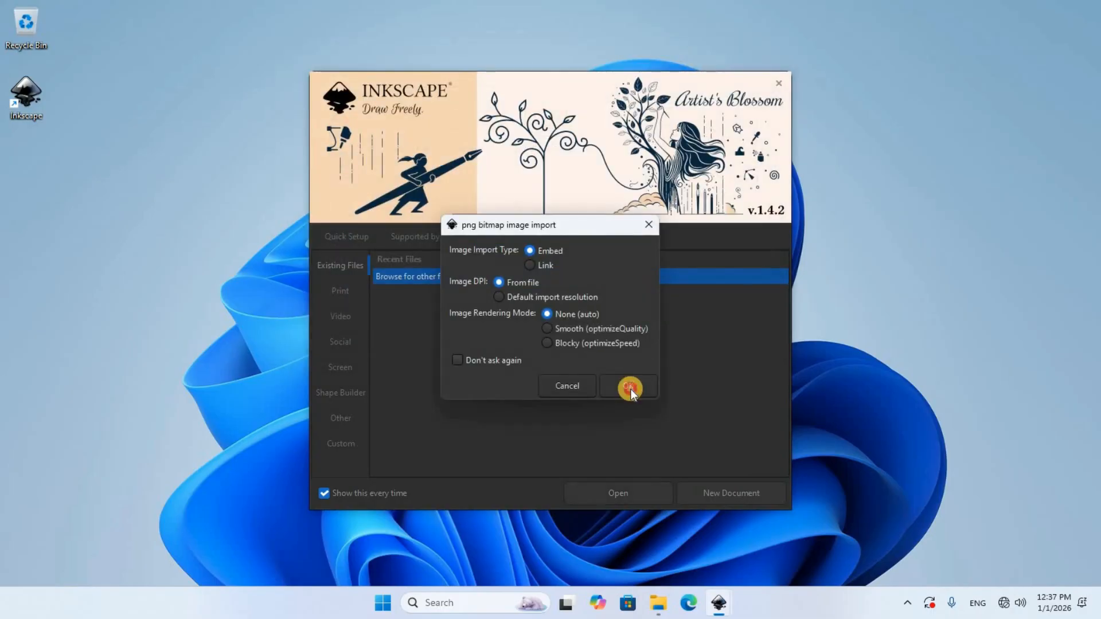
{"action": "left_click", "coordinate": [631, 389]}
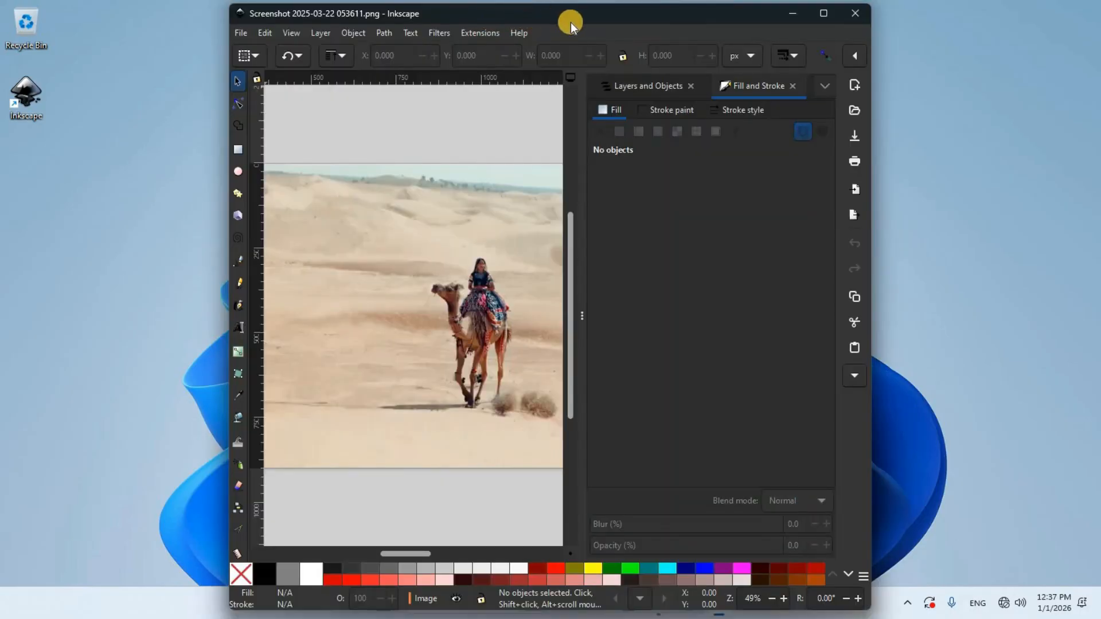
{"action": "left_click", "coordinate": [828, 14]}
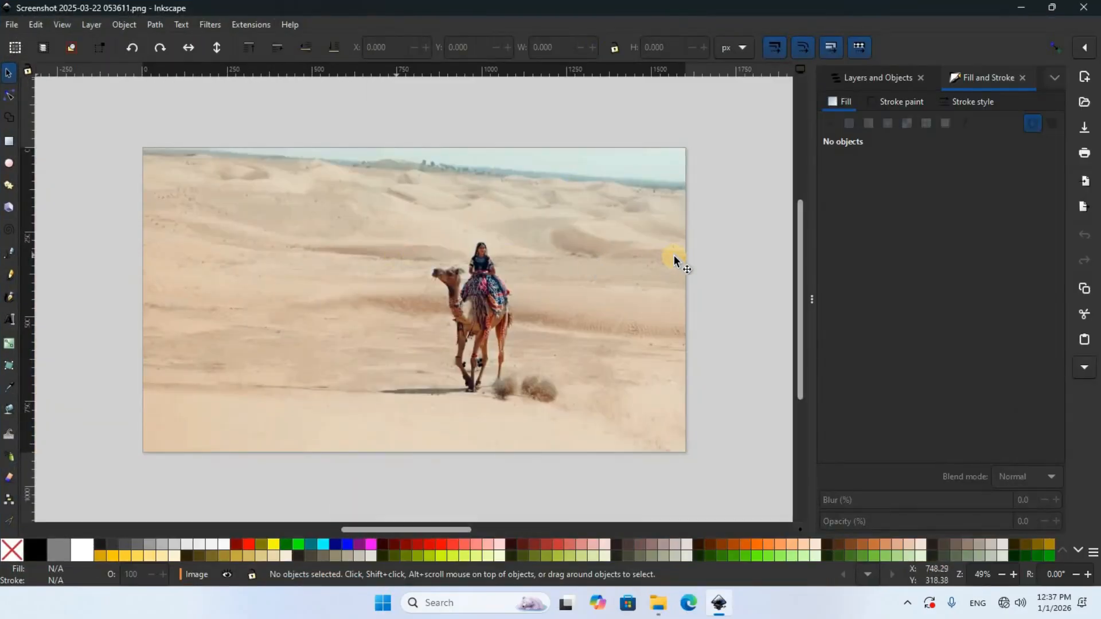
Hide the toolbox and show it again.
{"action": "left_click", "coordinate": [61, 25]}
{"action": "mouse_move", "coordinate": [128, 187]}
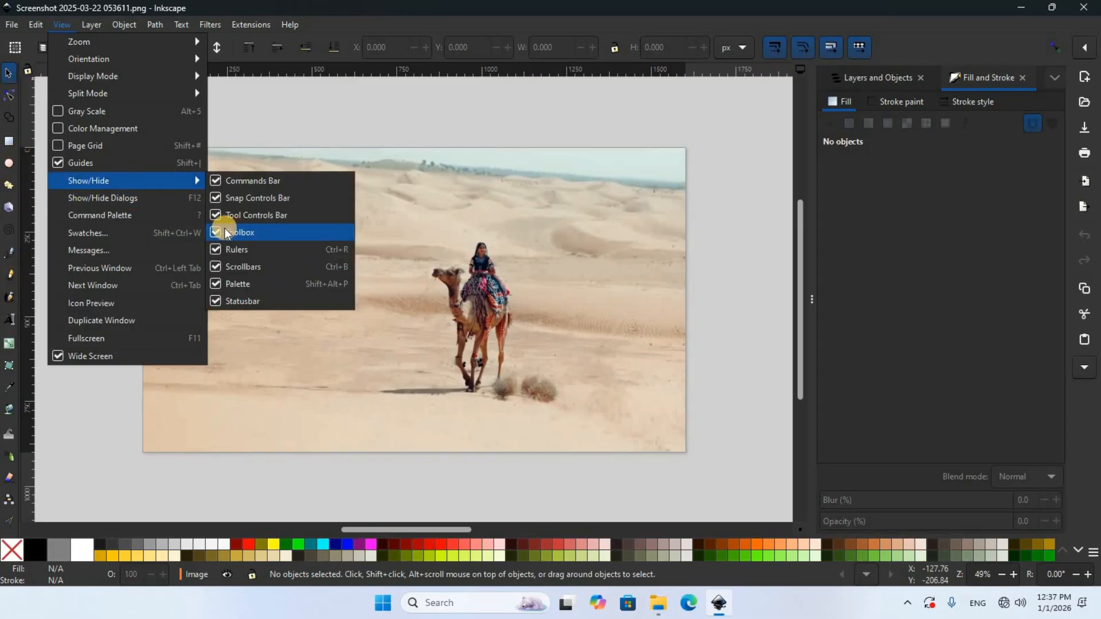
{"action": "left_click", "coordinate": [219, 234]}
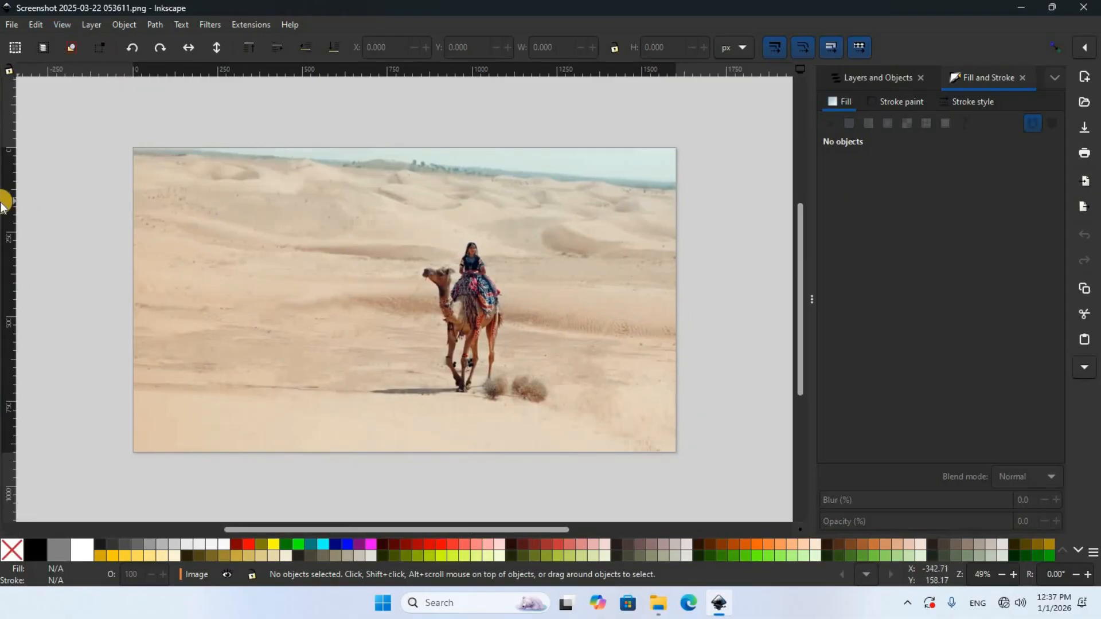
{"action": "left_click", "coordinate": [69, 26]}
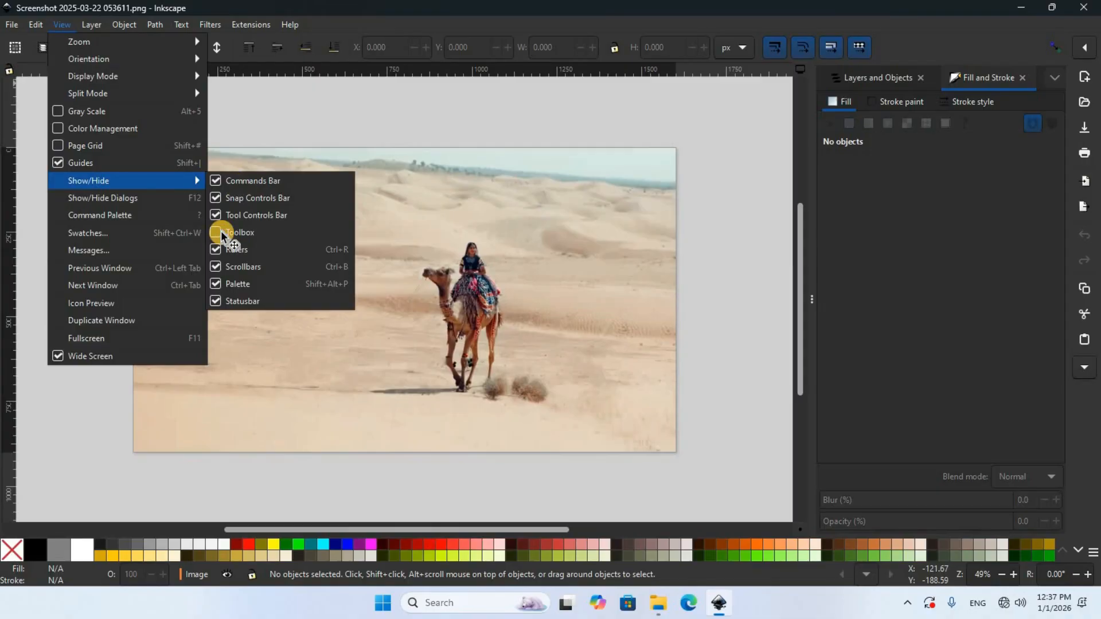
{"action": "left_click", "coordinate": [222, 234]}
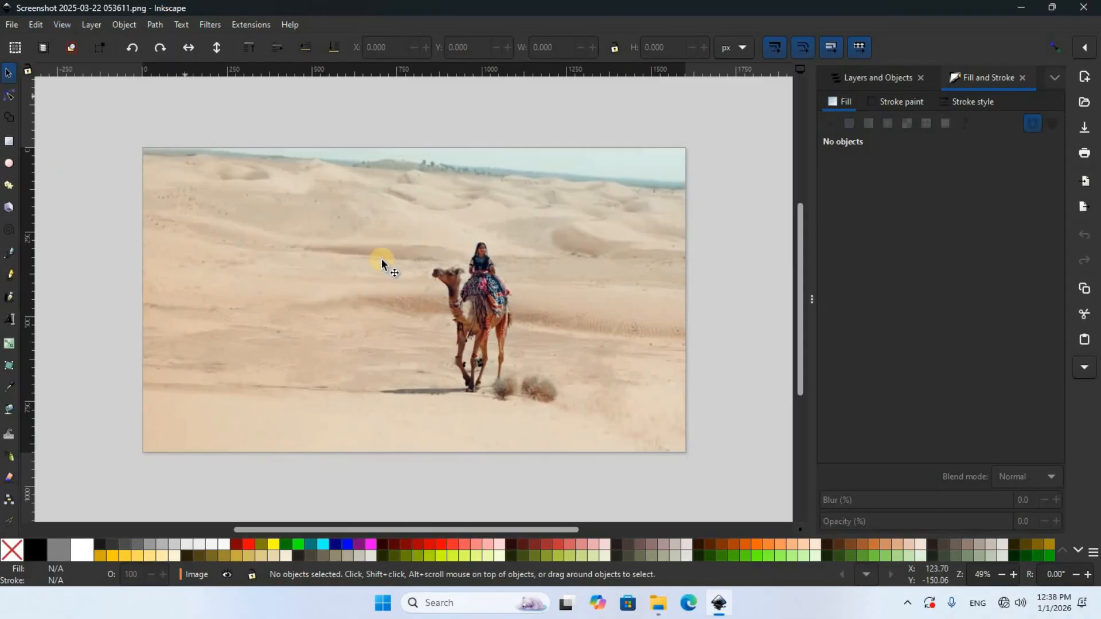
Set the page orientation to portrait in the document properties and close the dialog.
{"action": "left_click", "coordinate": [11, 25]}
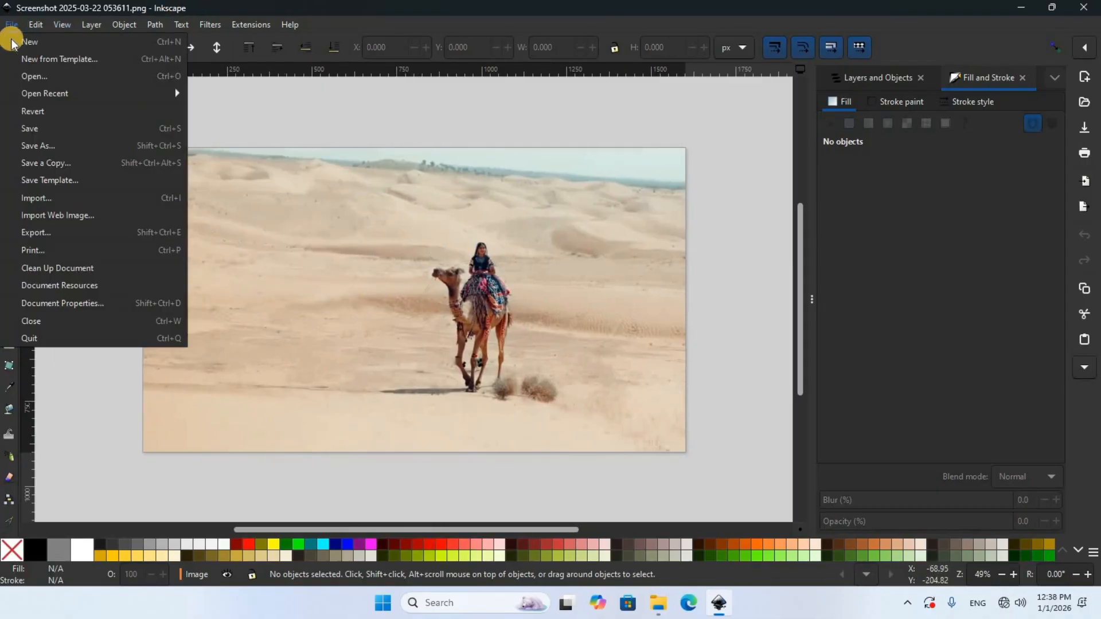
{"action": "left_click", "coordinate": [87, 309]}
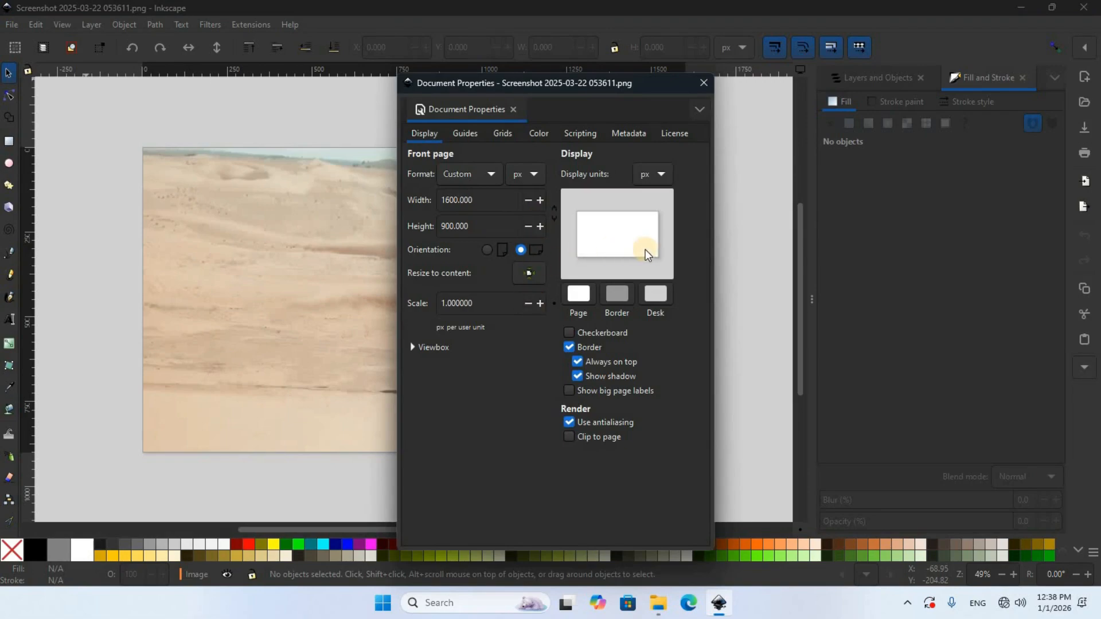
{"action": "left_click", "coordinate": [487, 250]}
{"action": "left_click", "coordinate": [704, 83]}
Add the text "Chary Tech in" on the dunes above and left of the camel, in Adobe Kaiti Std at 40 pt.
{"action": "left_click", "coordinate": [10, 322]}
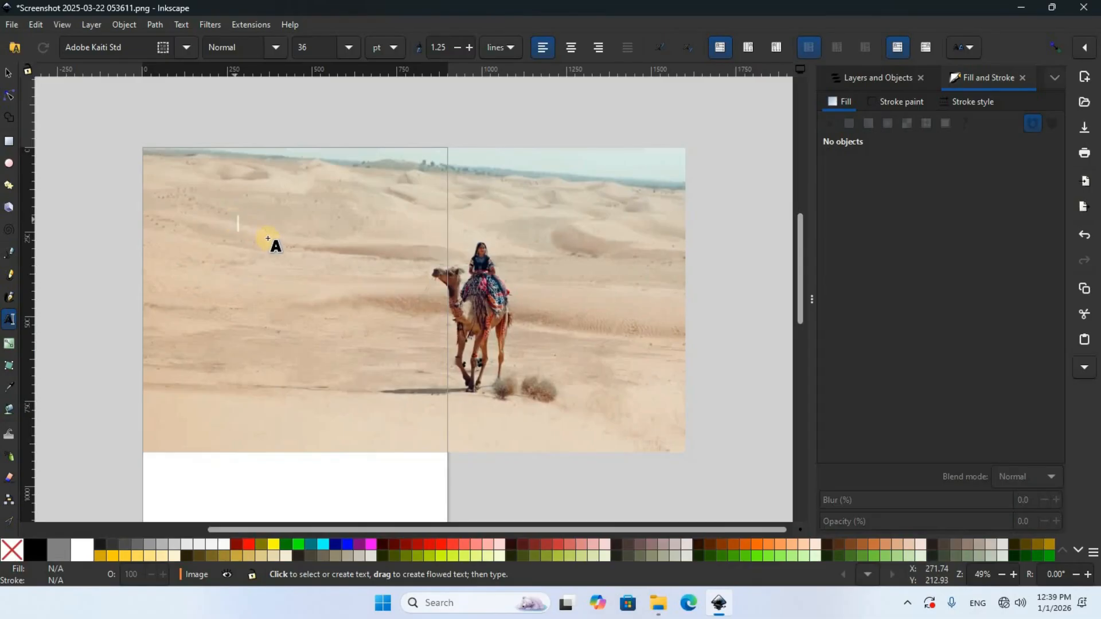
{"action": "left_click", "coordinate": [238, 224]}
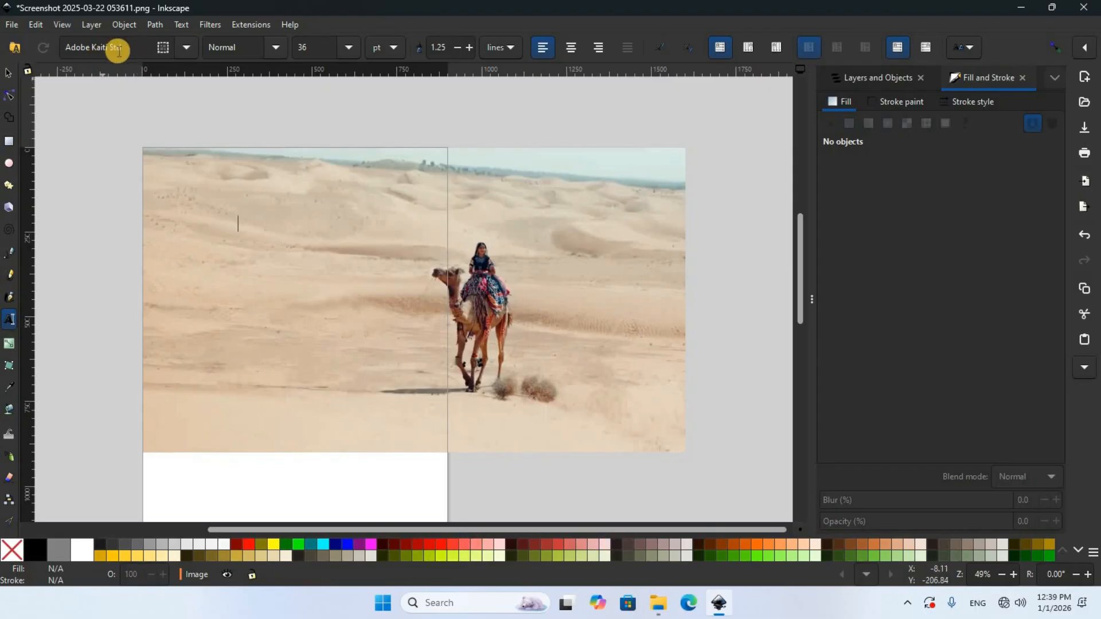
{"action": "left_click", "coordinate": [189, 48]}
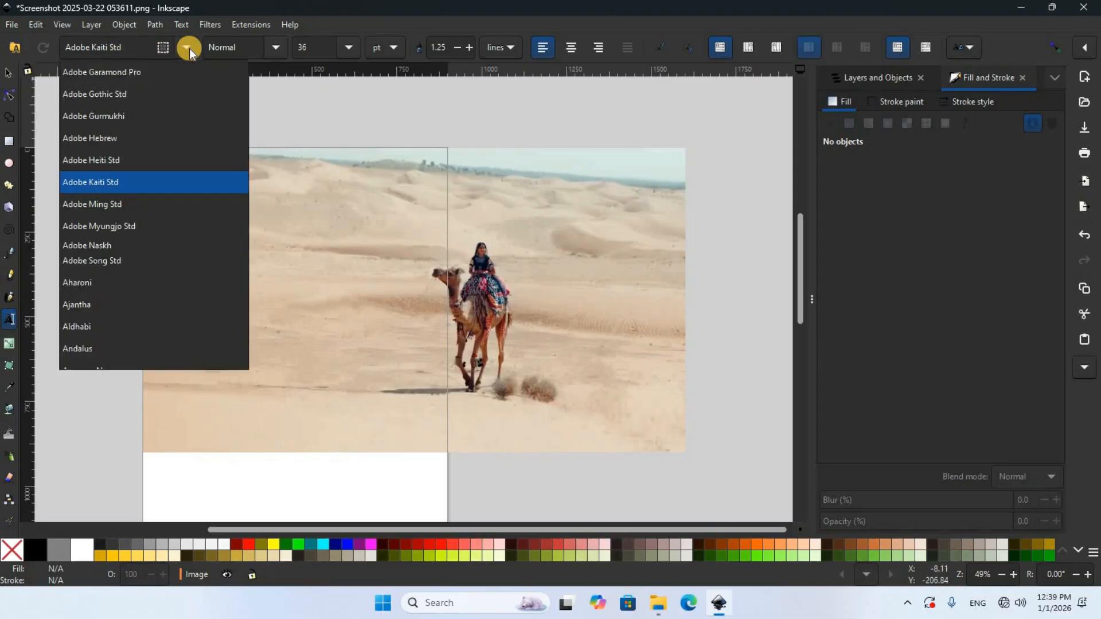
{"action": "left_click", "coordinate": [123, 185]}
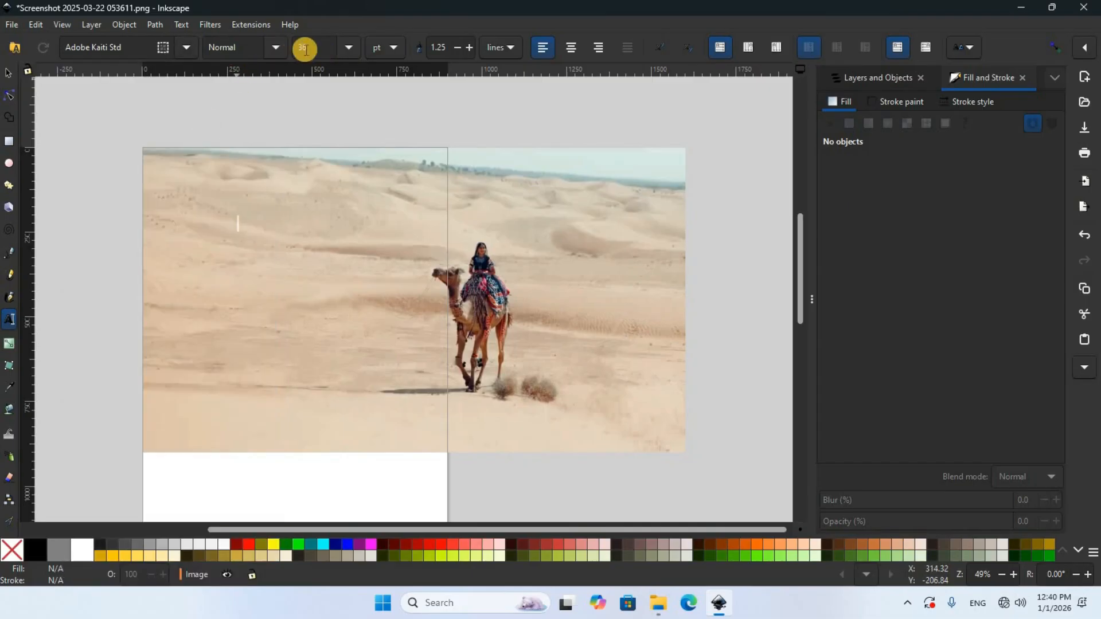
{"action": "left_click", "coordinate": [351, 47]}
{"action": "left_click", "coordinate": [315, 416]}
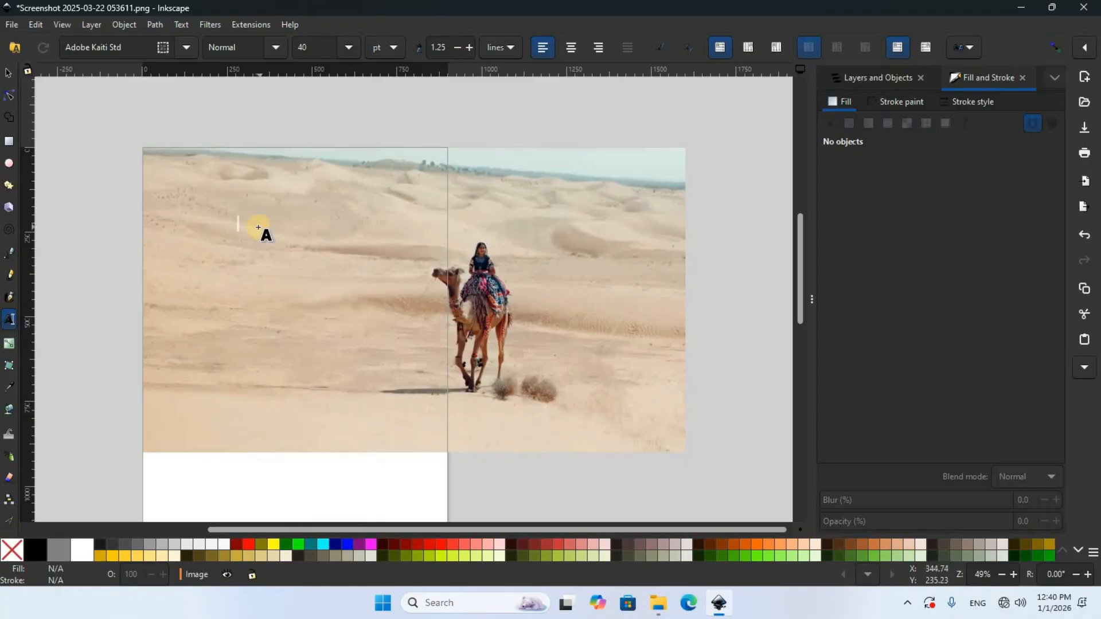
{"action": "type", "text": "Chary Tech in"}
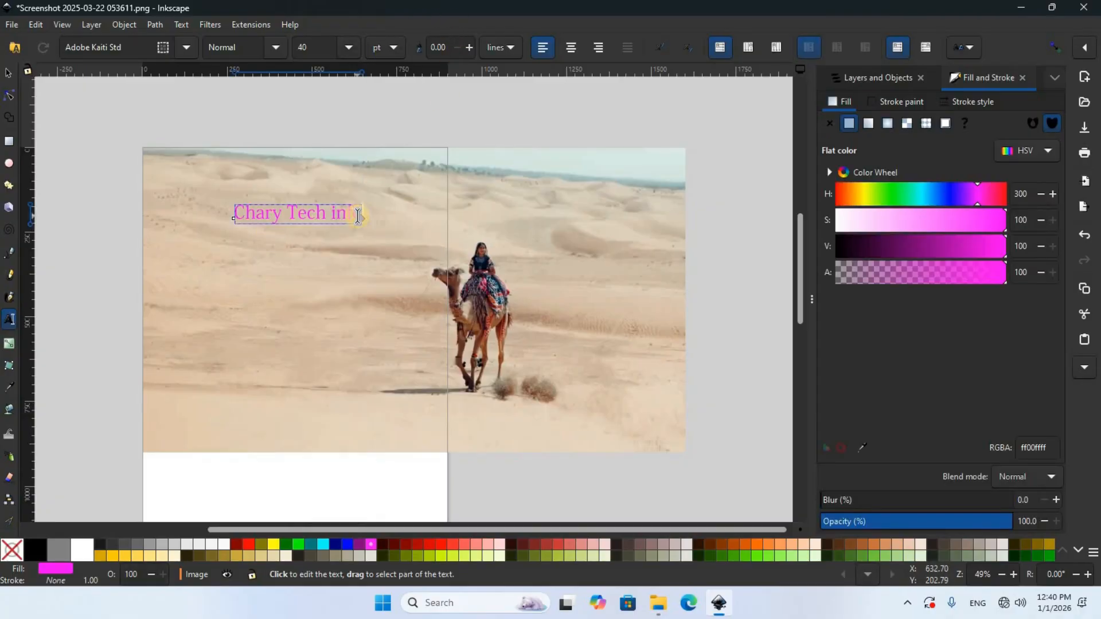